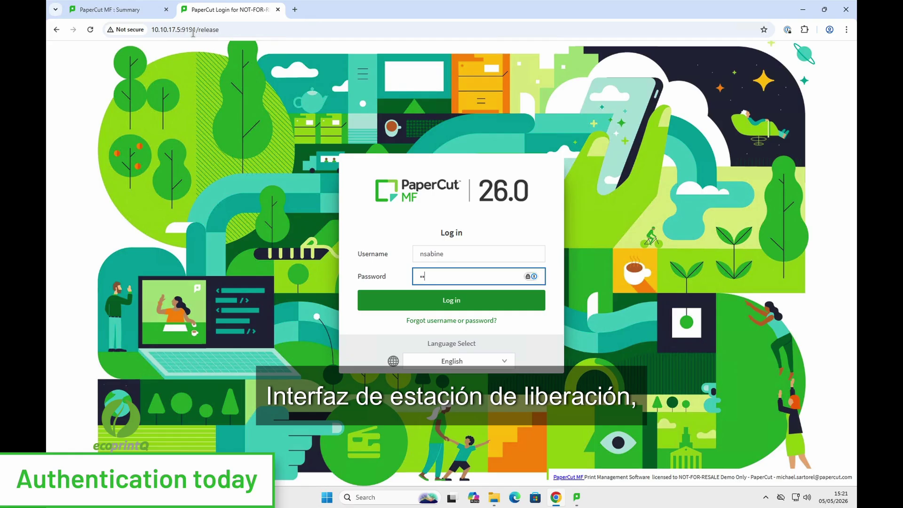
Replace the partial password entry to sign in to the release station, and sign in to the web cashier with the account password
key(BackSpace)
key(BackSpace)
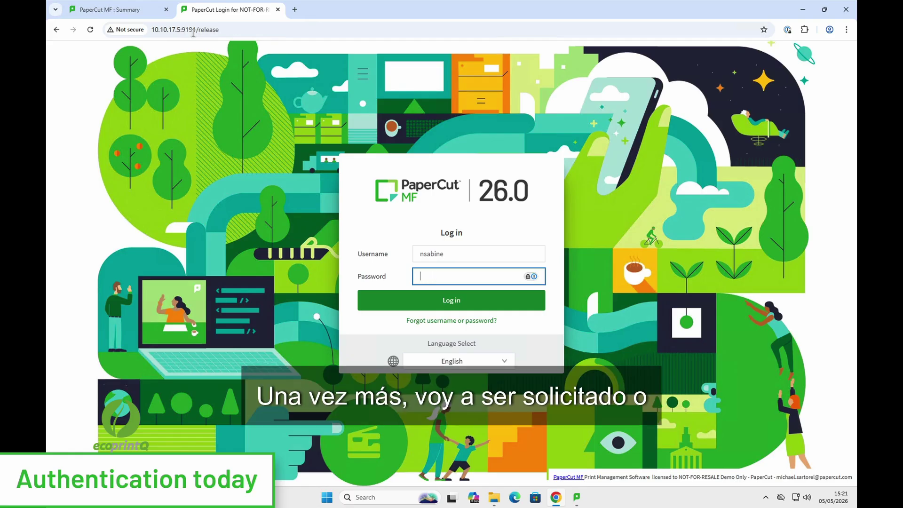
text(••••••••)
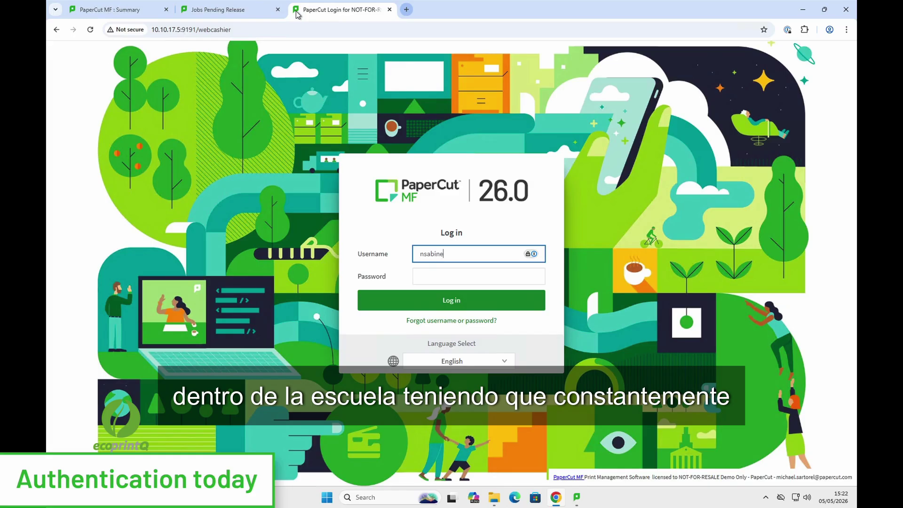
key(Tab)
text(password)
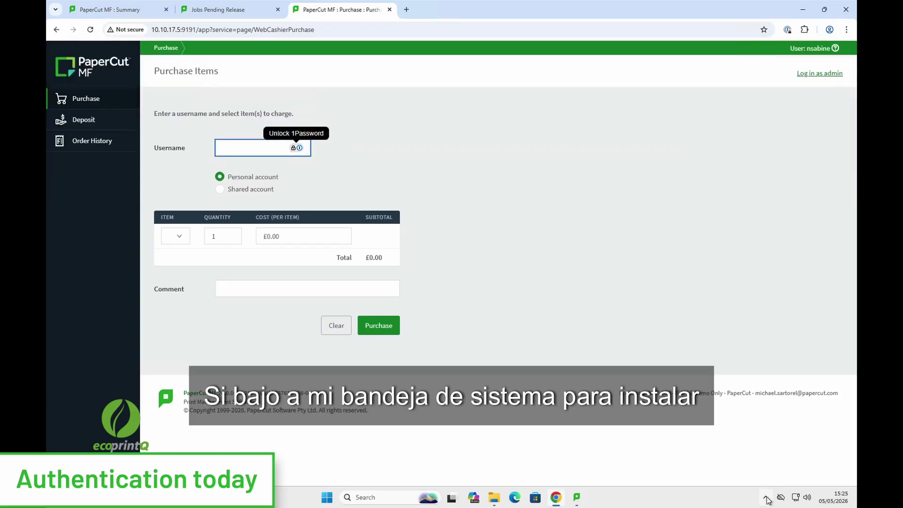
Open the Print Deploy client's printer view from the system tray and activate the username field of its sign-in form
click(767, 498)
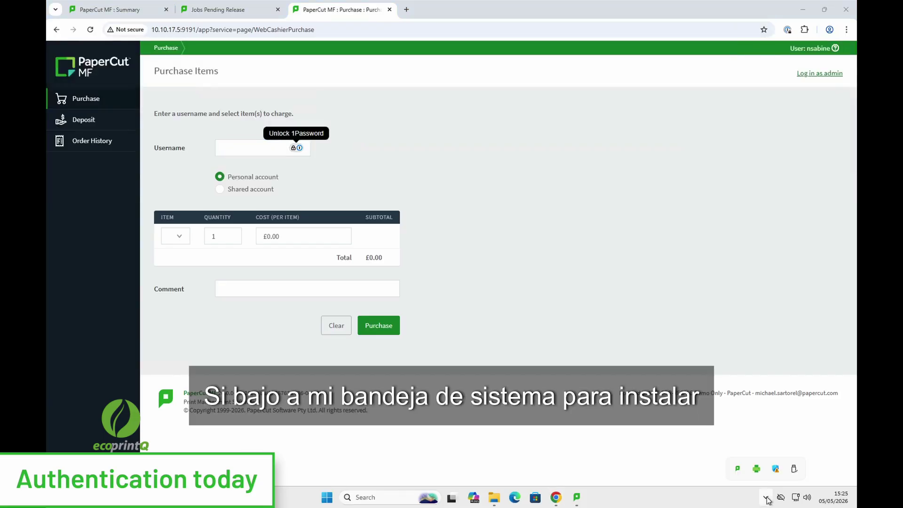
right_click(757, 469)
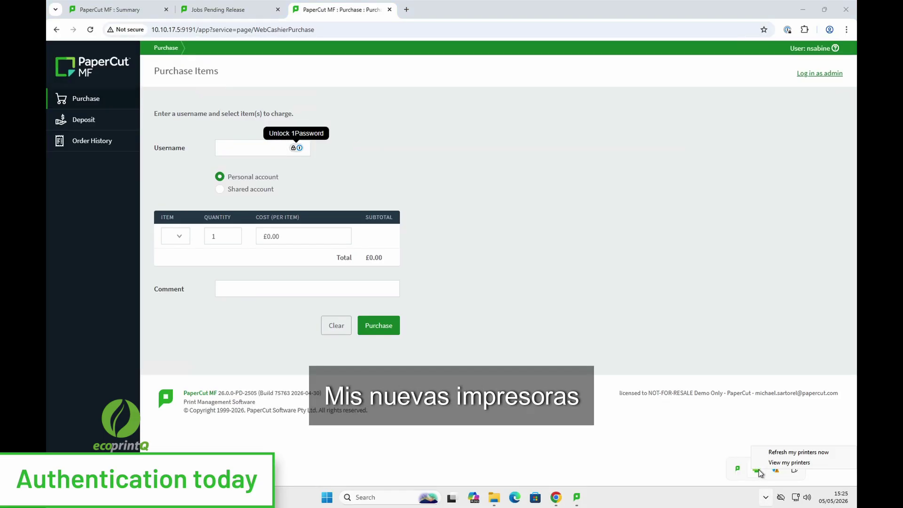
click(788, 462)
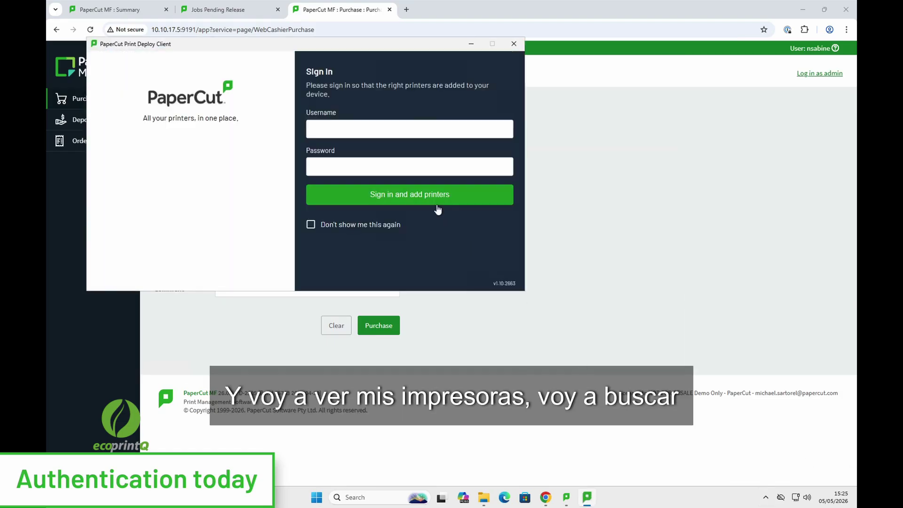
click(383, 126)
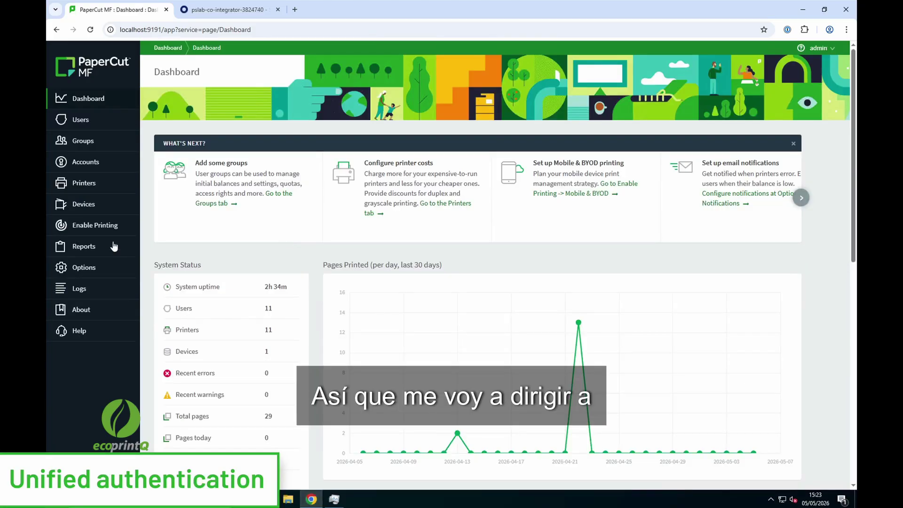
Enable unified authentication in the User/Group Sync options and apply the change
click(85, 269)
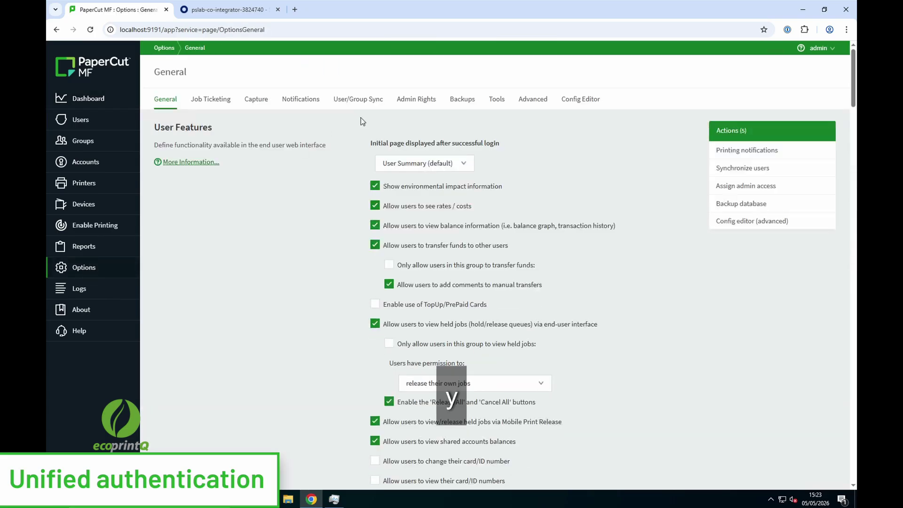
click(362, 100)
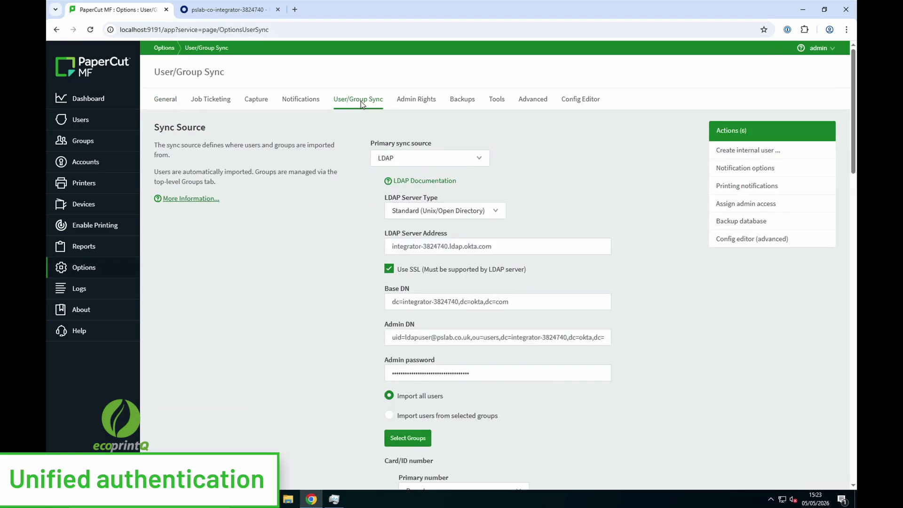
scroll(325, 310, down, 2)
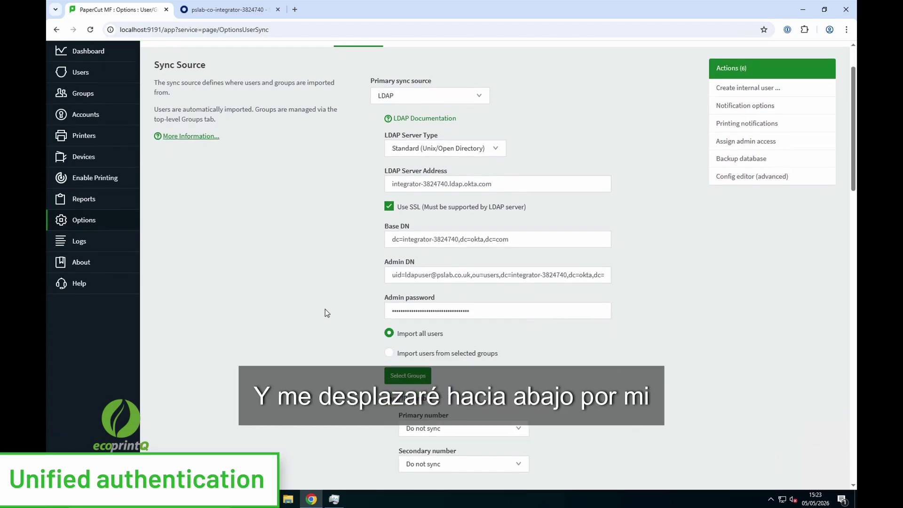
scroll(327, 312, down, 4)
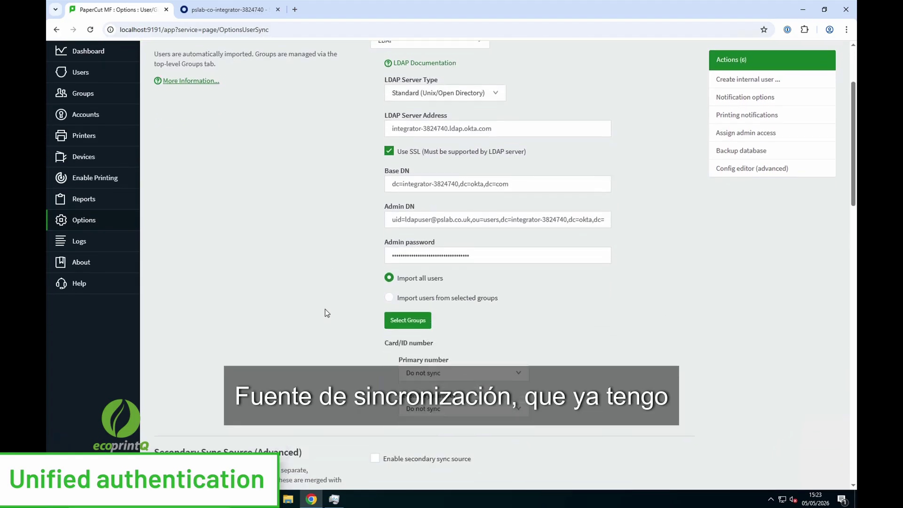
scroll(325, 311, down, 10)
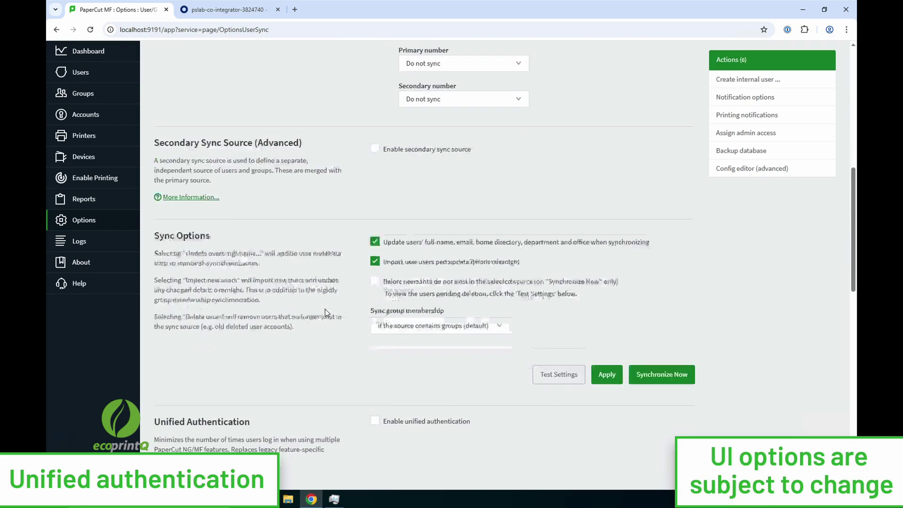
scroll(327, 312, down, 4)
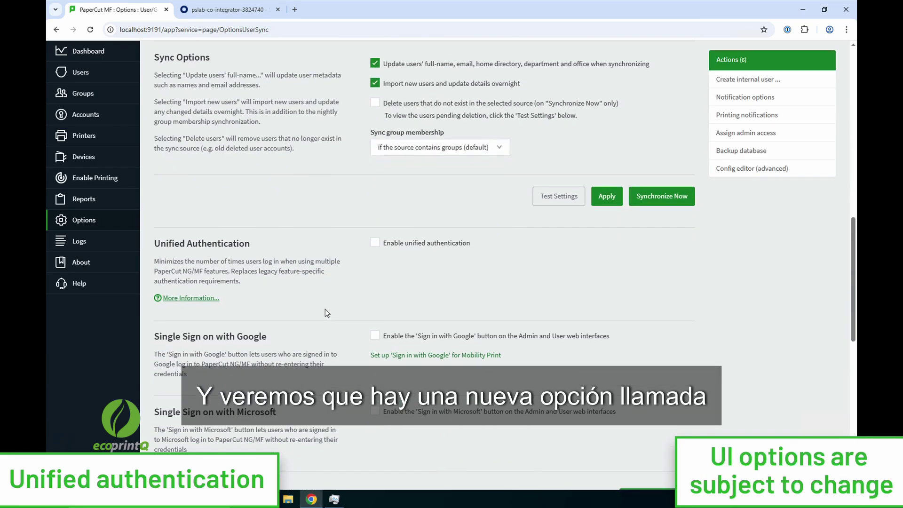
click(374, 244)
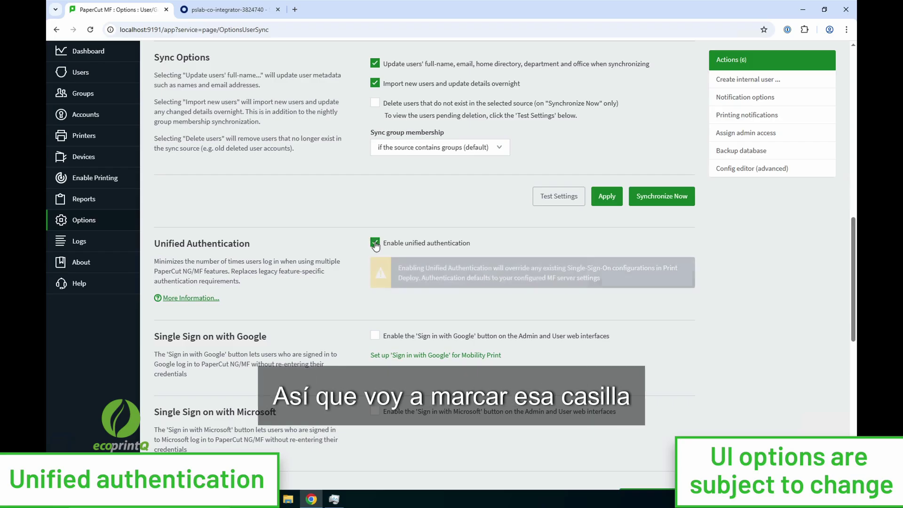
scroll(486, 285, down, 10)
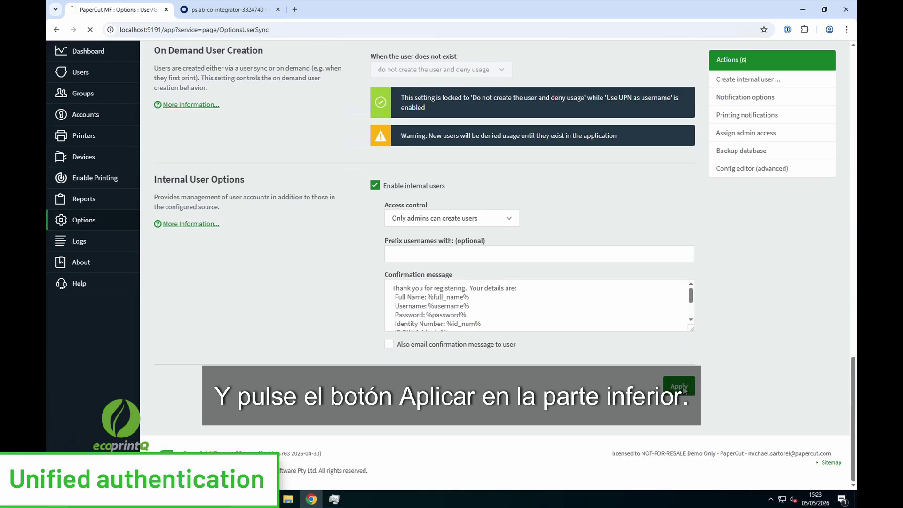
click(684, 390)
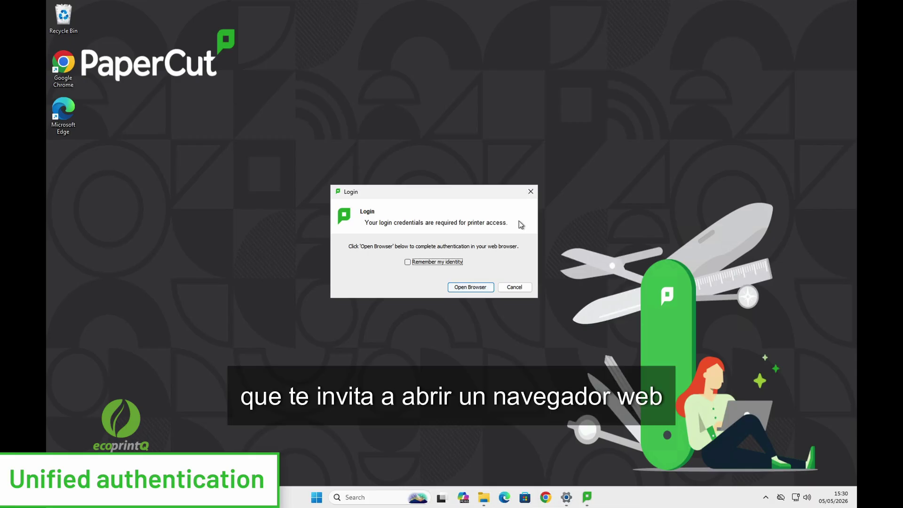
Authenticate the user client through the web browser, moving its login dialog aside and entering the account username and password
click(479, 287)
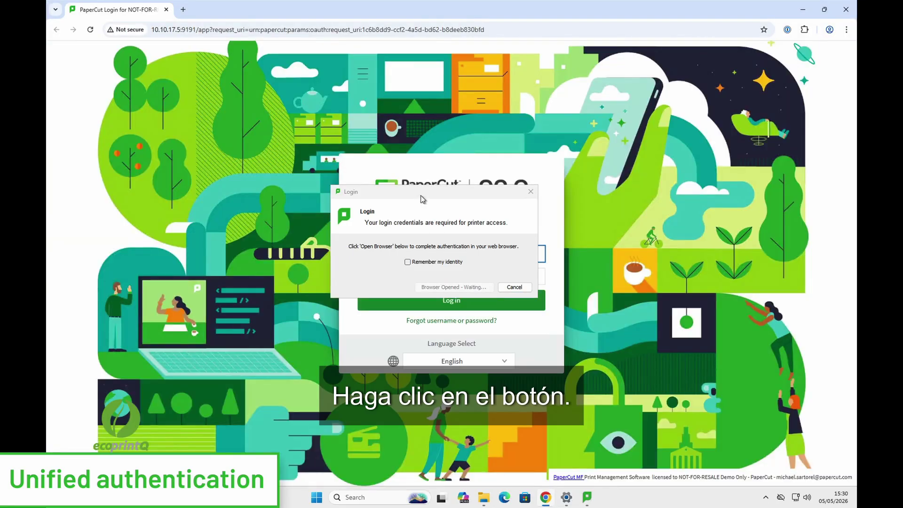
drag(422, 194, 676, 175)
click(454, 258)
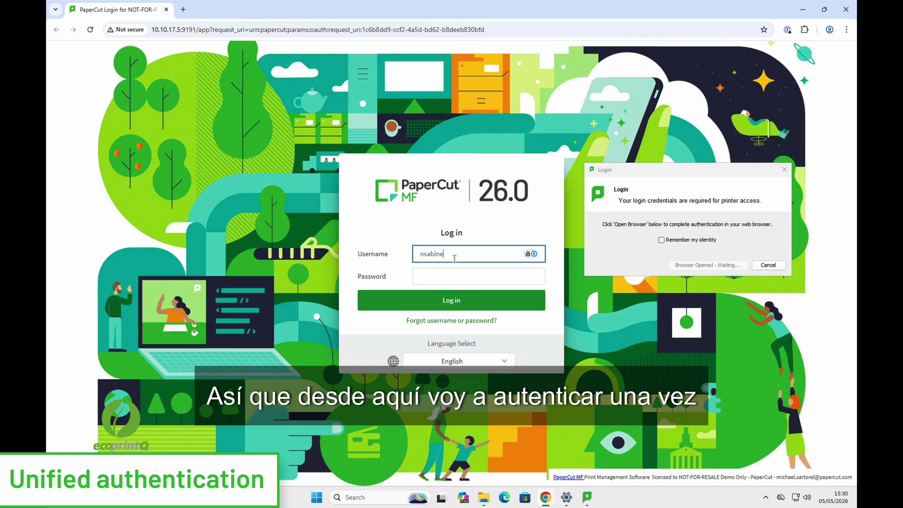
key(Tab)
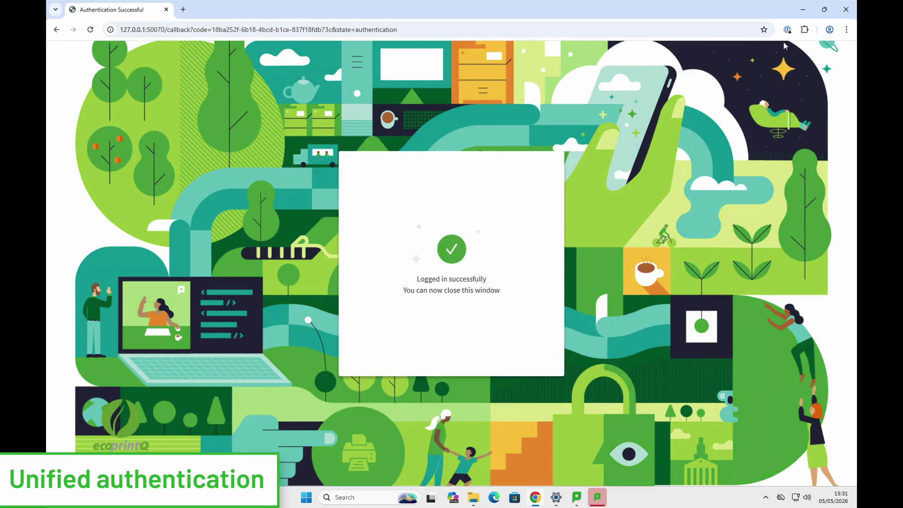
Open the account details from the user client's balance window, plus the release station and web cashier pages in new browser tabs
click(598, 499)
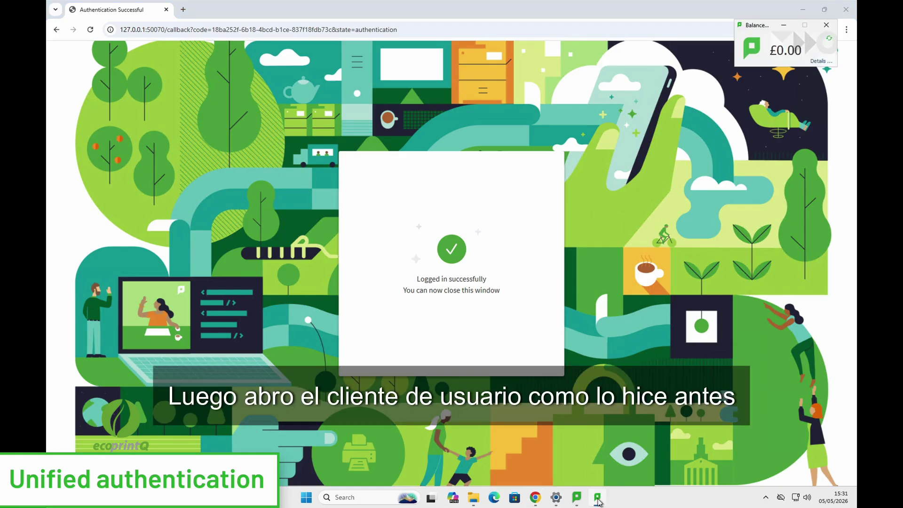
click(818, 63)
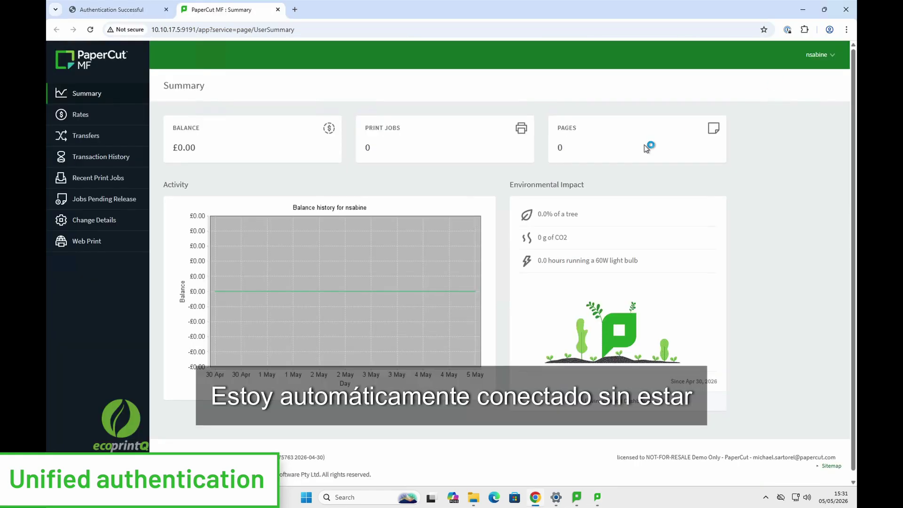
click(295, 9)
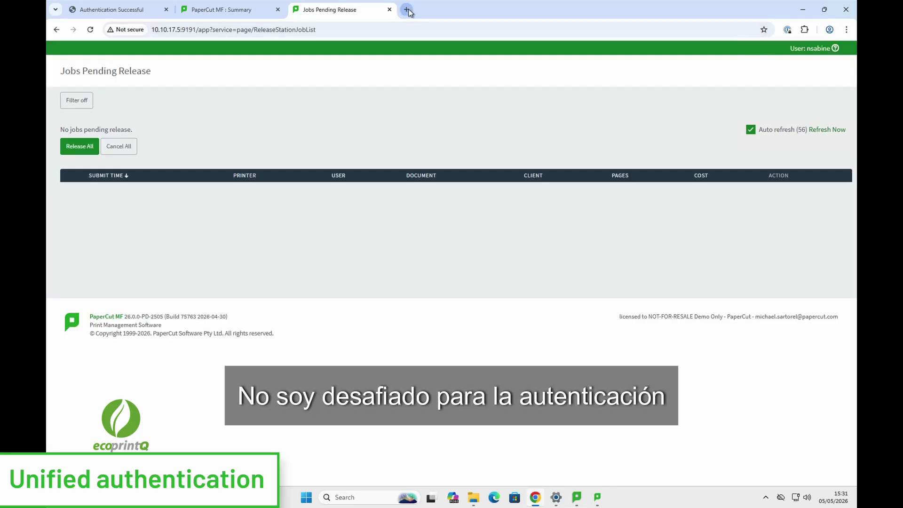
click(407, 10)
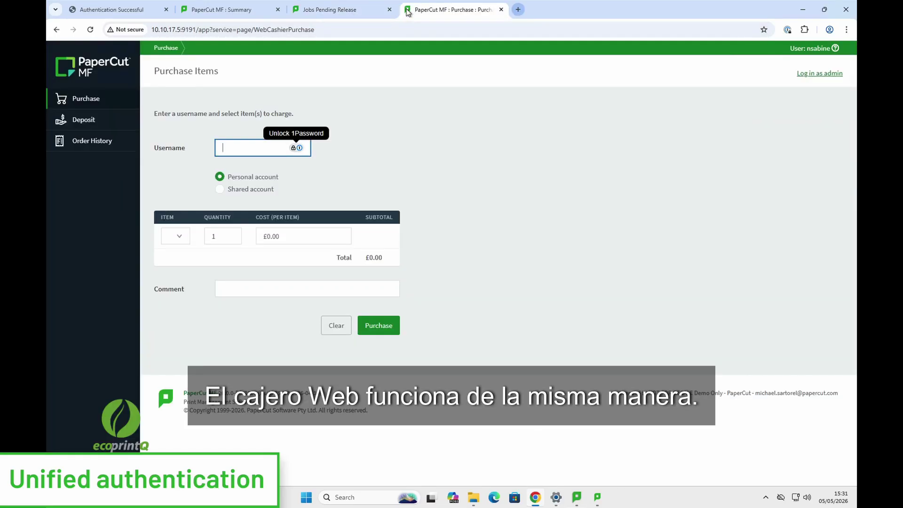
Sign in to the Print Deploy client through the browser and bring its window back to the front
click(576, 496)
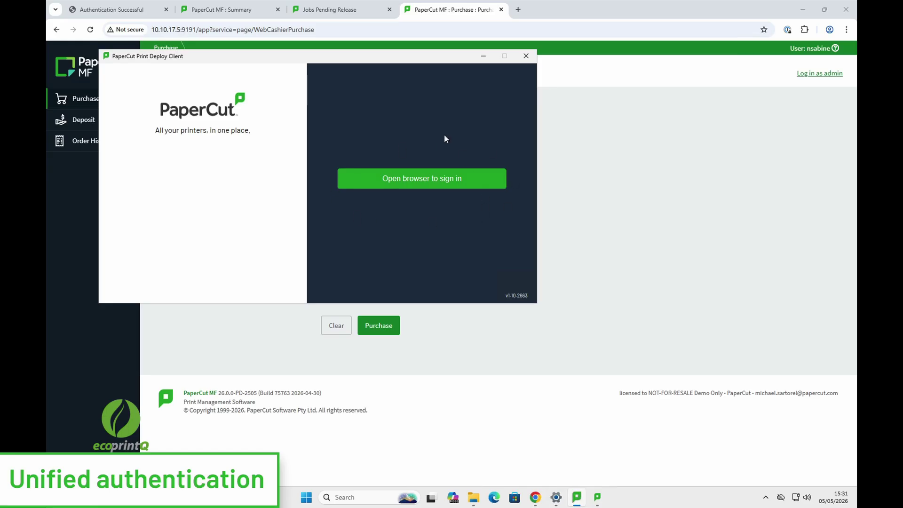
click(415, 184)
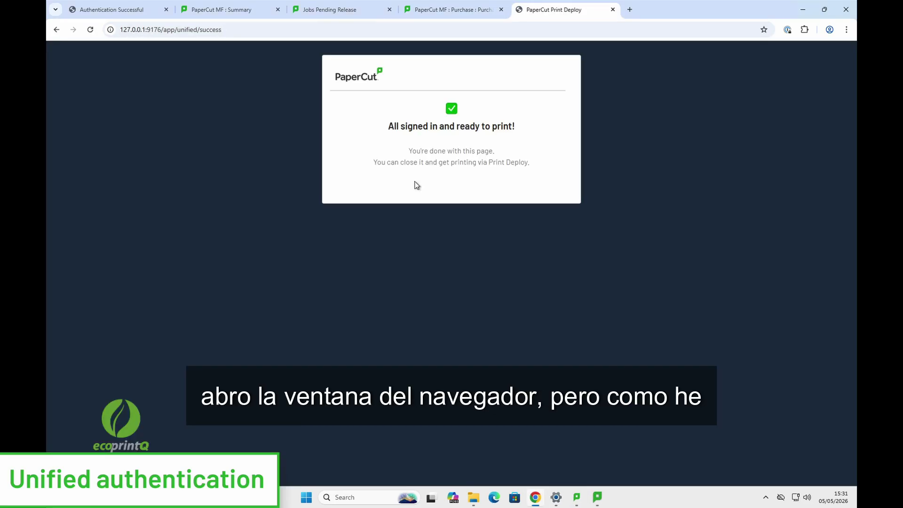
click(597, 498)
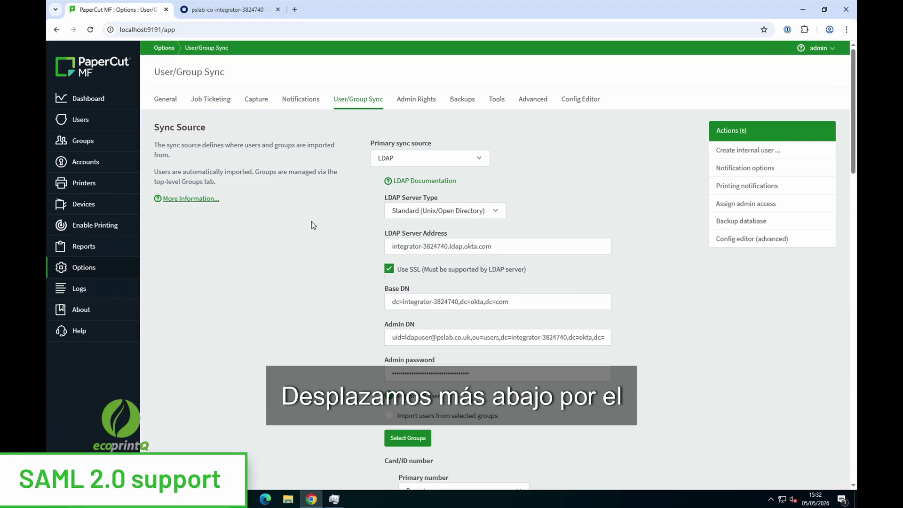
Add a SAML2 configuration under SSO Single Sign on, with the configuration name Okta and the button label OKTA SSO
scroll(311, 221, down, 5)
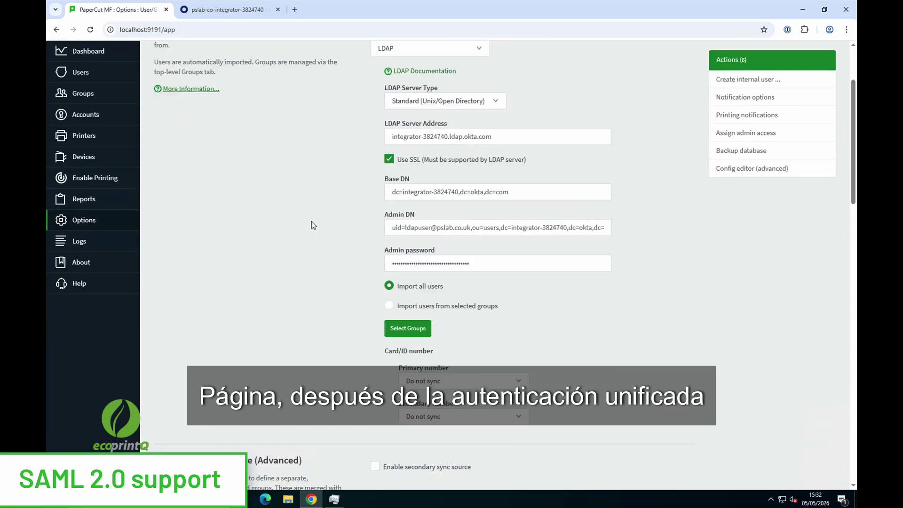
scroll(311, 221, down, 6)
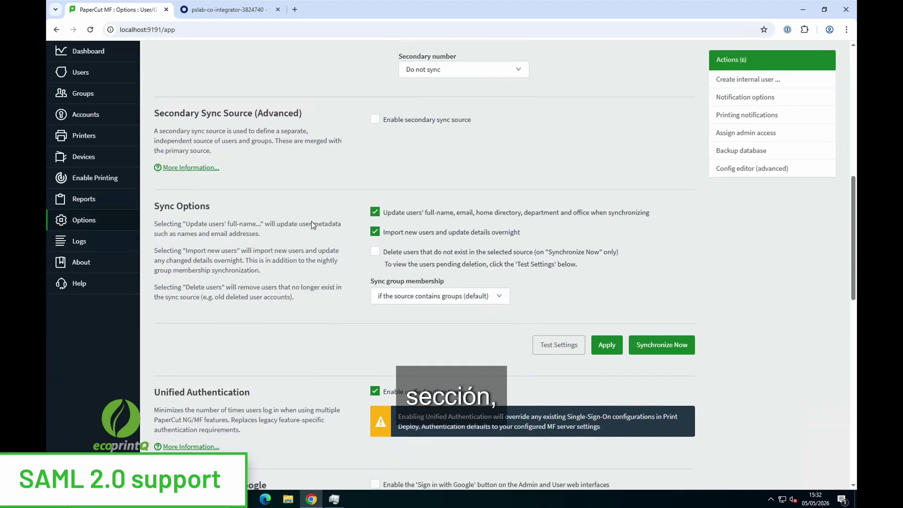
scroll(311, 221, down, 4)
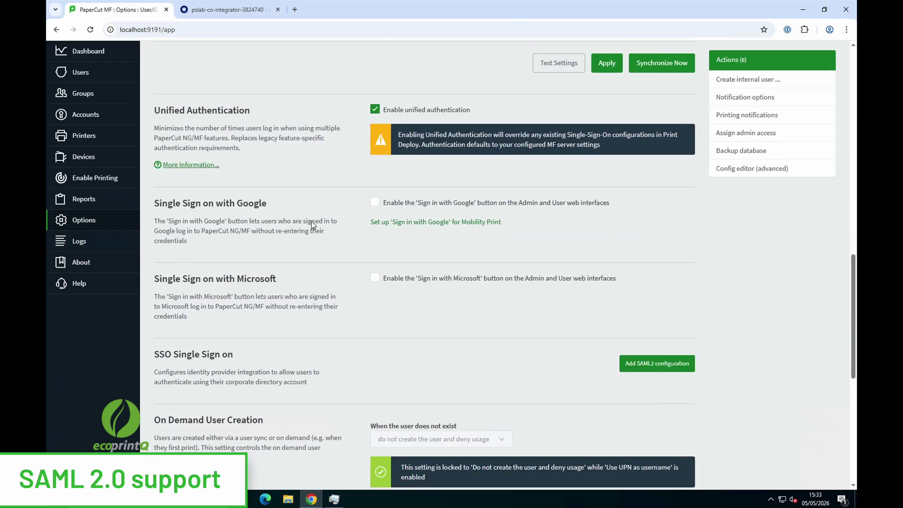
scroll(312, 221, down, 1)
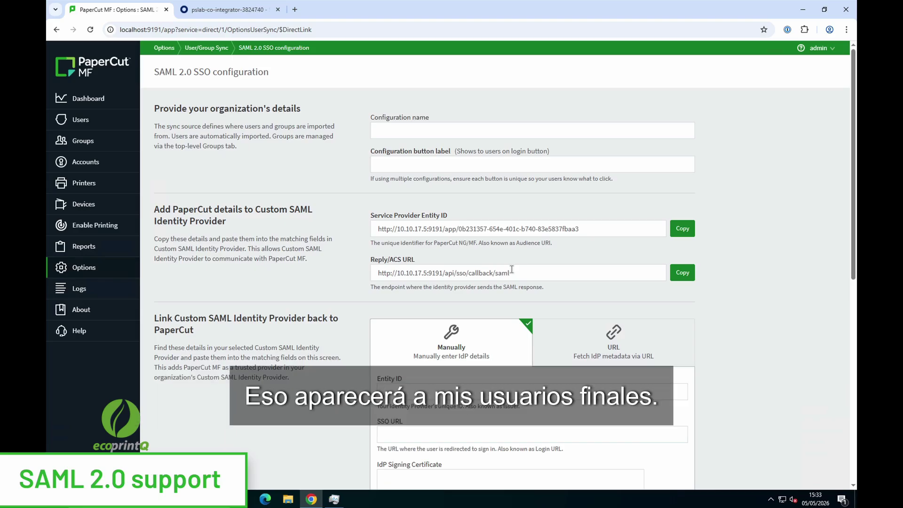
click(486, 131)
text(Okta)
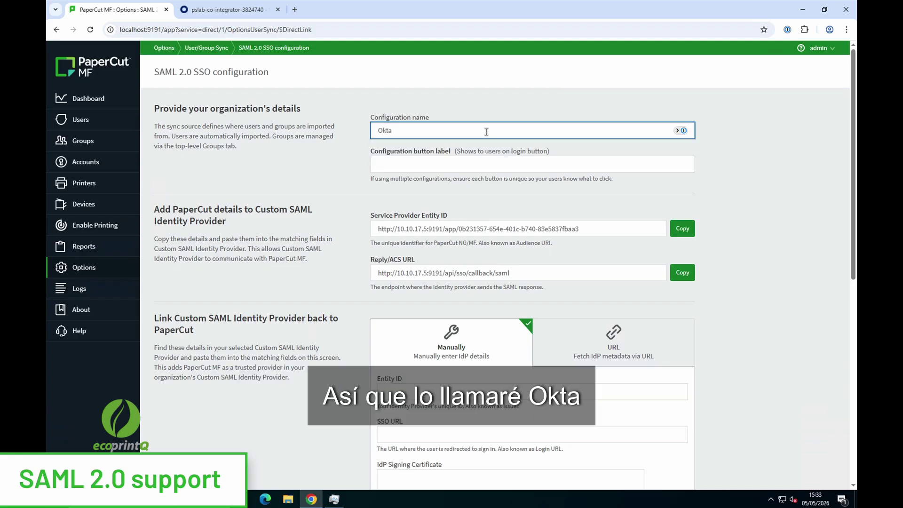
key(Tab)
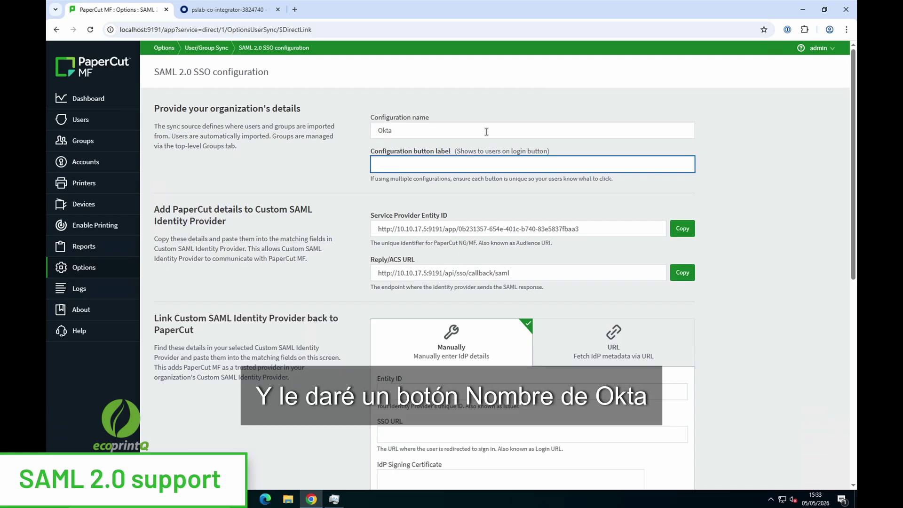
text(OKTA SSO)
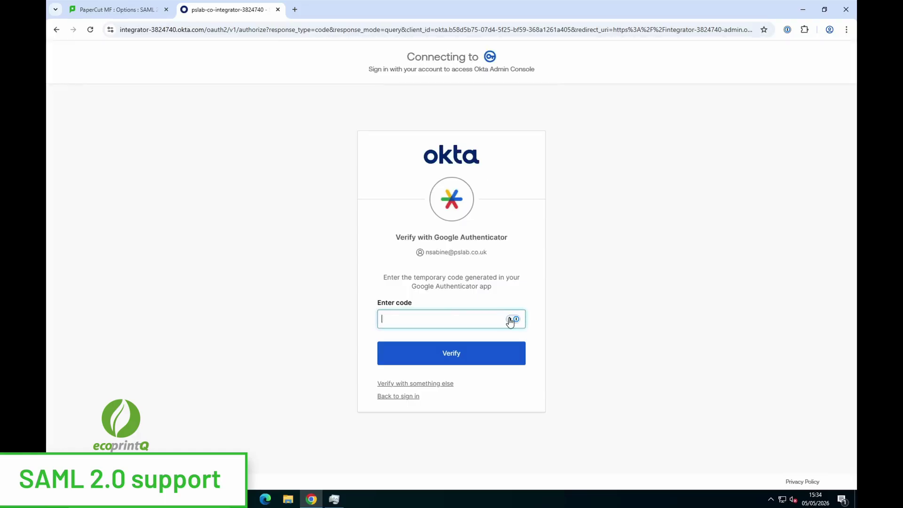
Fill in the temporary verification code from the saved Okta - Developer login to sign in to the Okta Admin Console
click(510, 319)
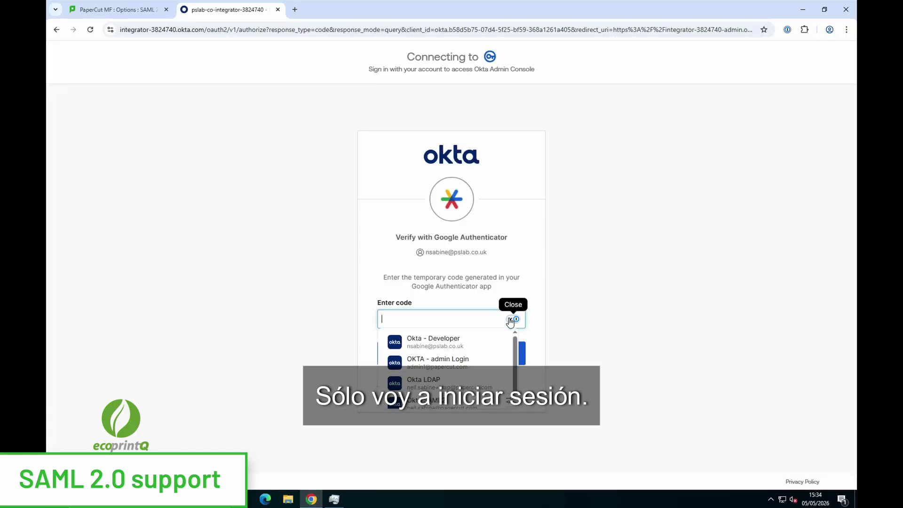
click(478, 339)
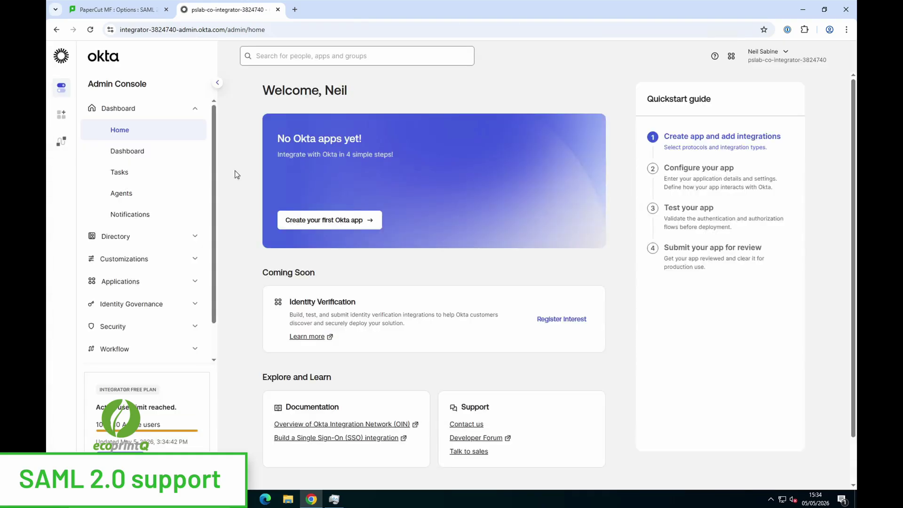
Start a new app integration in the Okta applications list with SAML 2.0 as the sign-in method
click(135, 284)
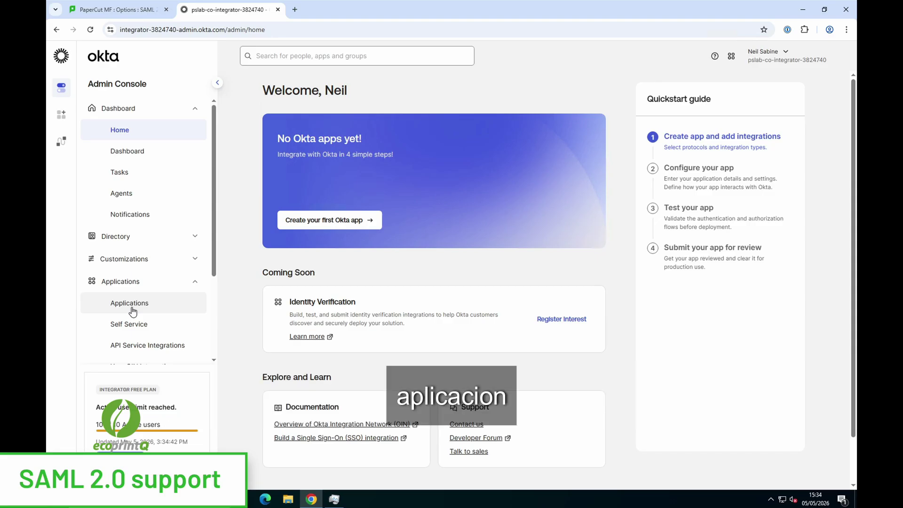
click(131, 308)
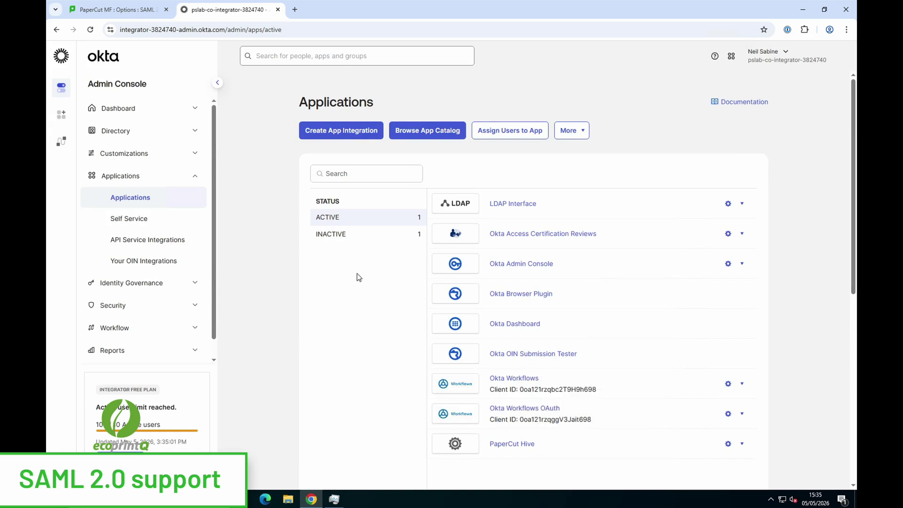
click(359, 132)
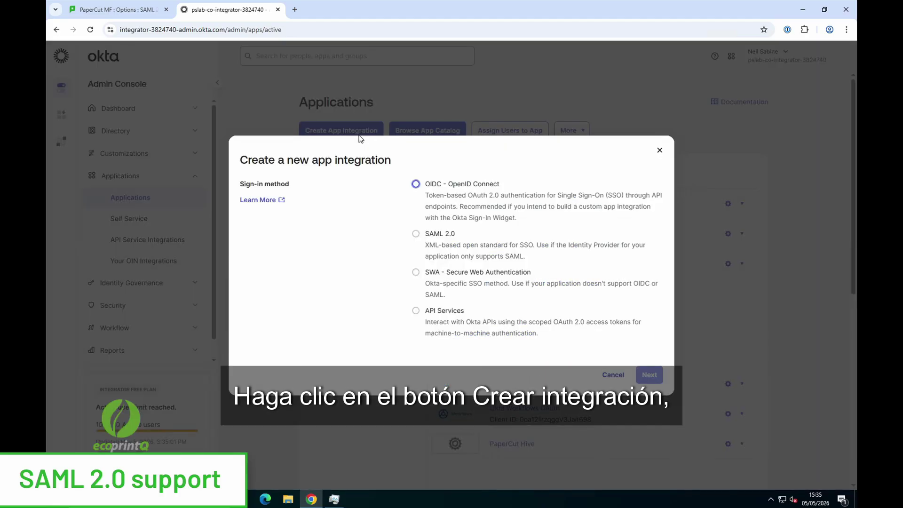
click(416, 234)
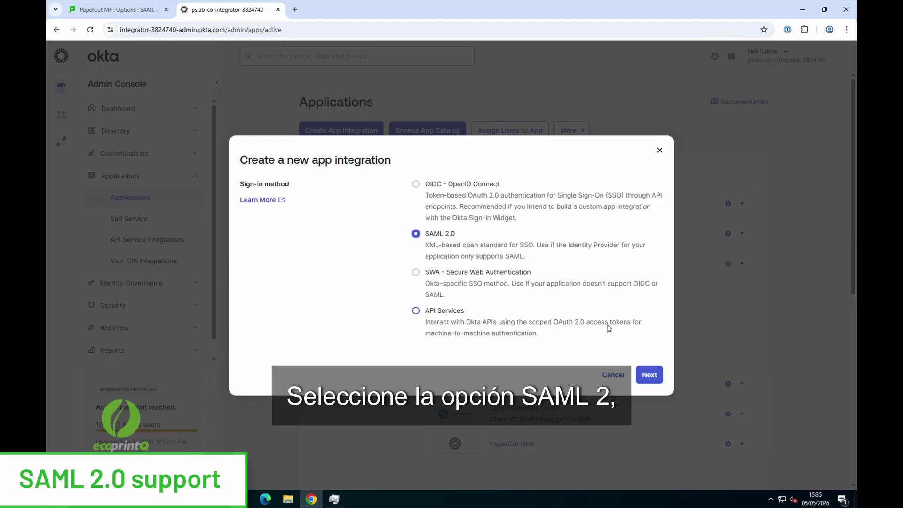
click(650, 375)
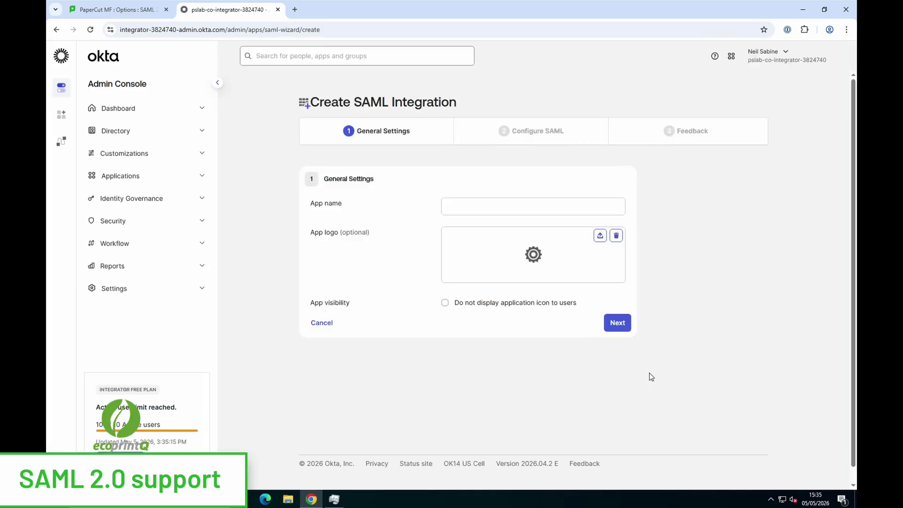
Name the SAML integration PaperCut MF and proceed to its SAML configuration
click(489, 205)
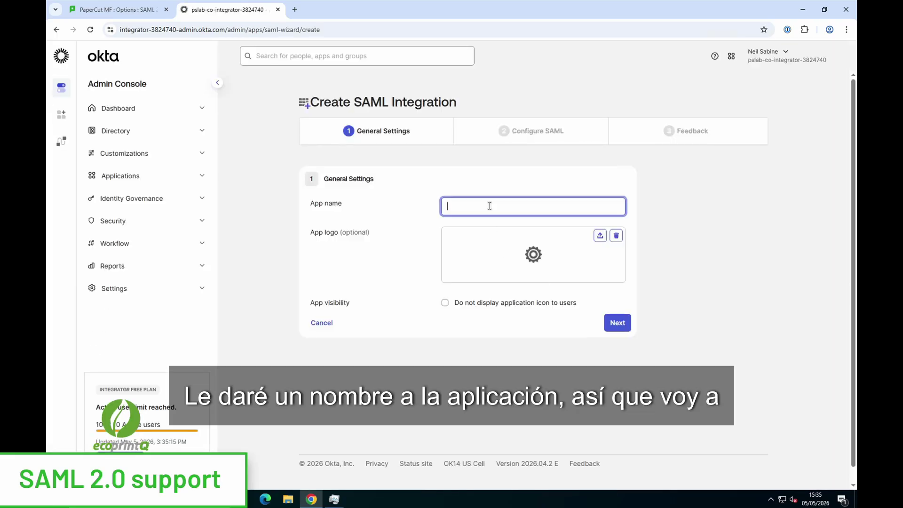
text(PaperCut MF)
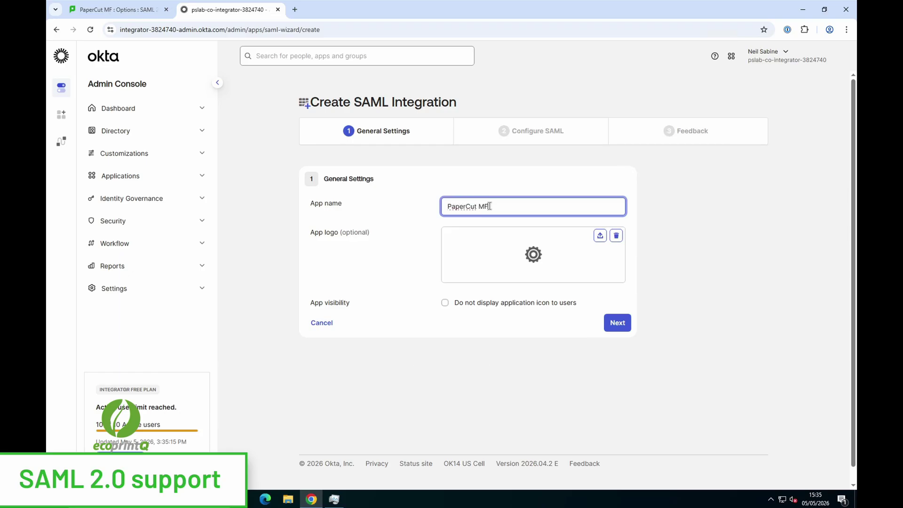
click(614, 323)
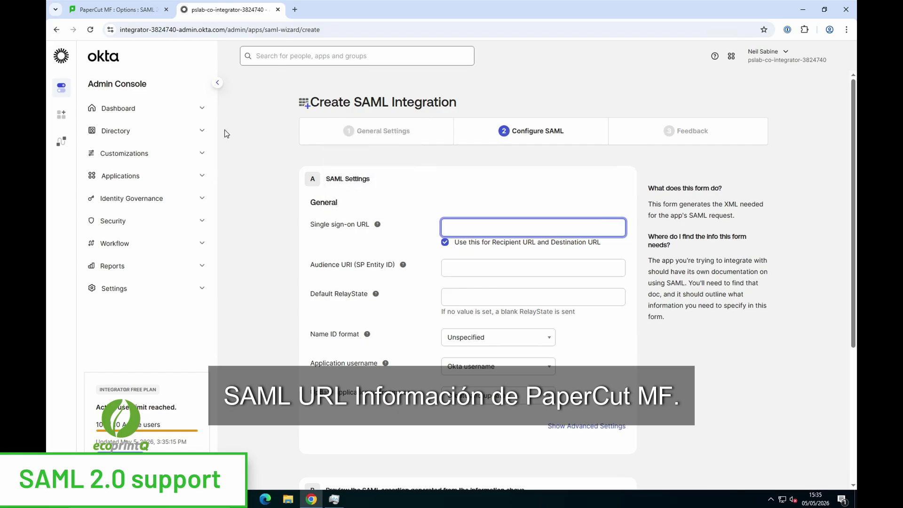
Copy the Service Provider Entity ID from PaperCut MF into Okta's Audience URI (SP Entity ID) field
click(133, 12)
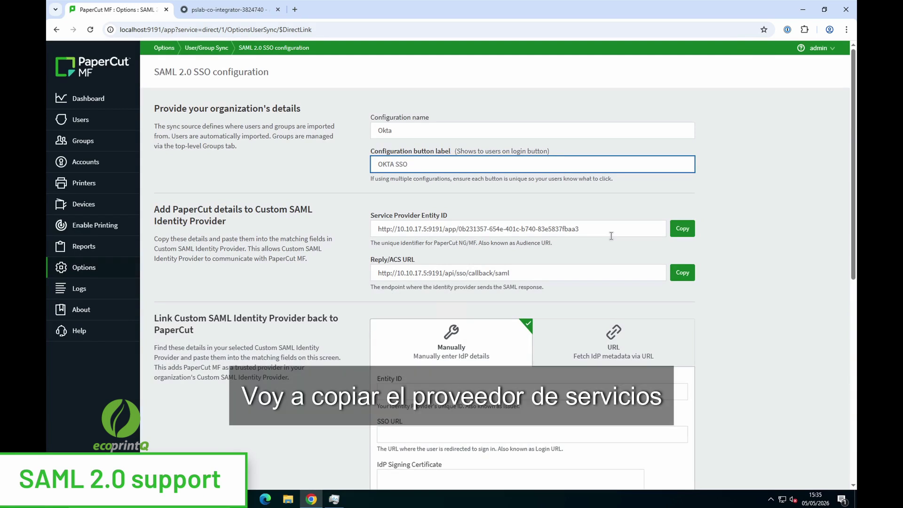
click(683, 229)
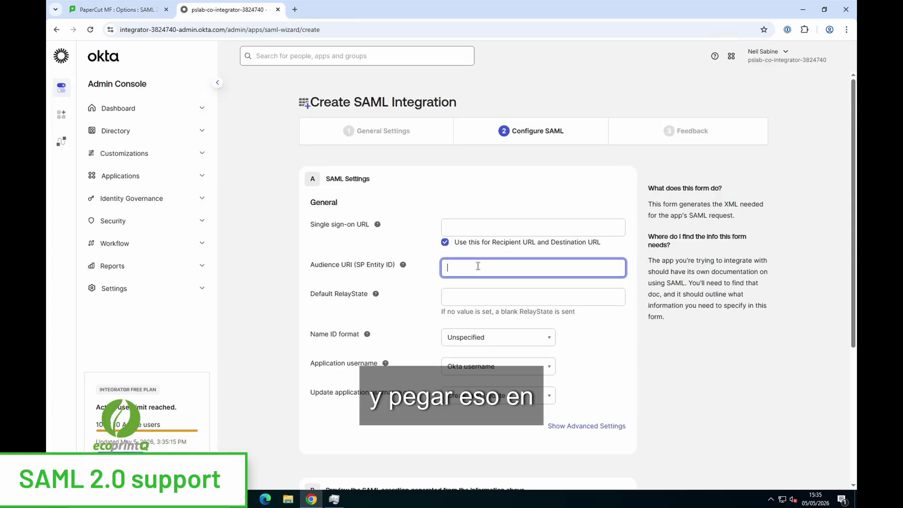
key(ctrl+v)
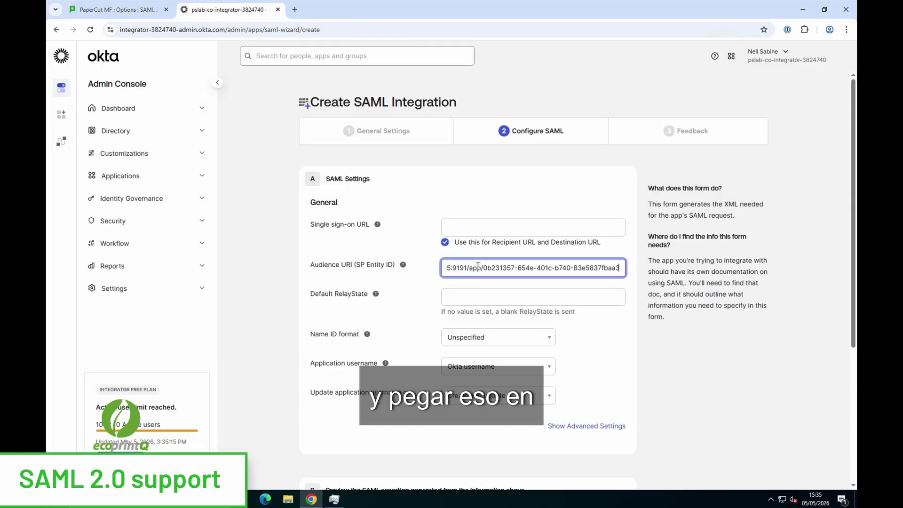
click(470, 225)
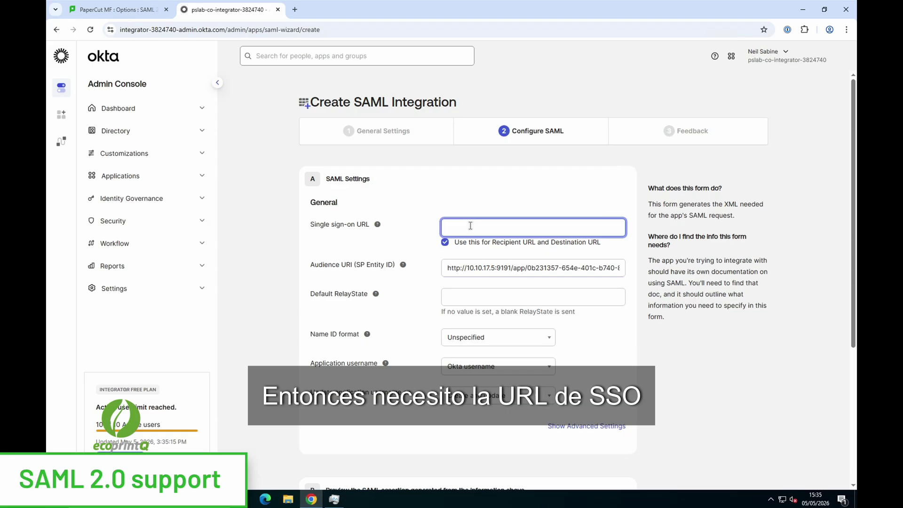
key(ctrl+shift+Tab)
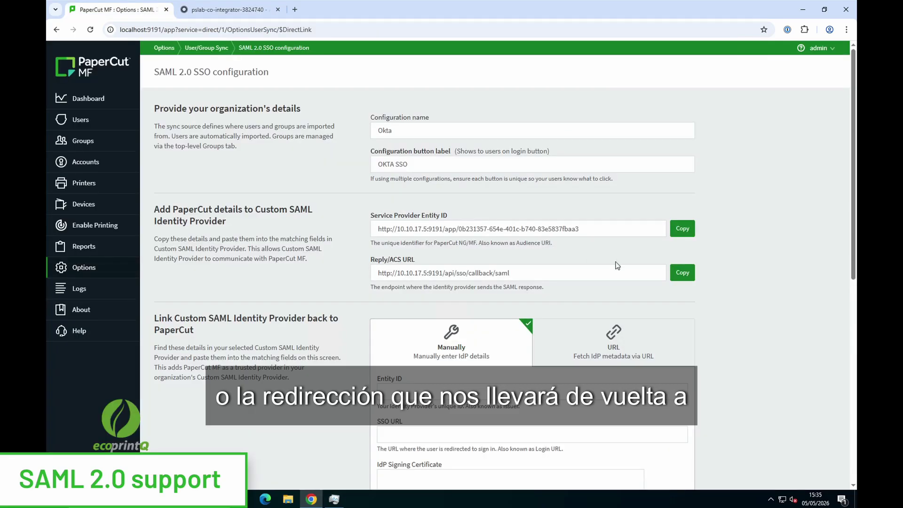
click(679, 275)
key(ctrl+Tab)
key(ctrl+v)
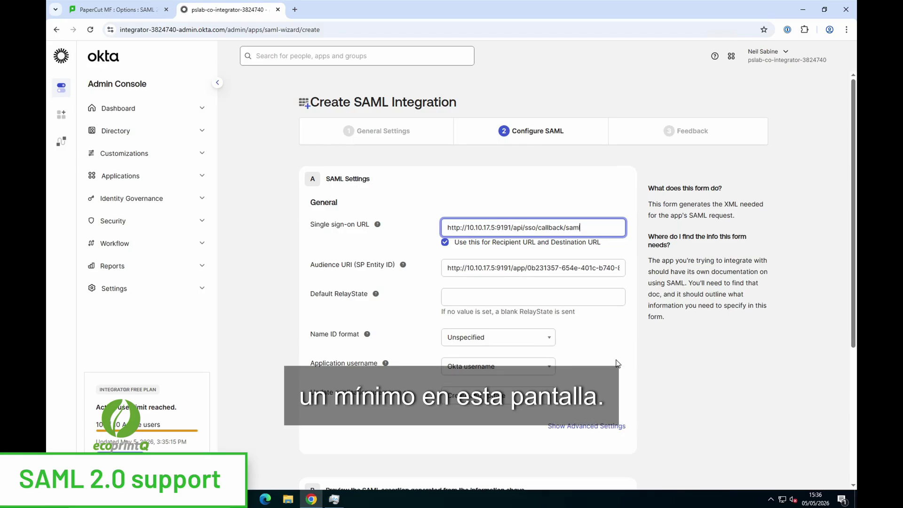
Accept the remaining SAML settings and finish creating the integration without answering the optional feedback questions
scroll(616, 381, down, 4)
click(618, 402)
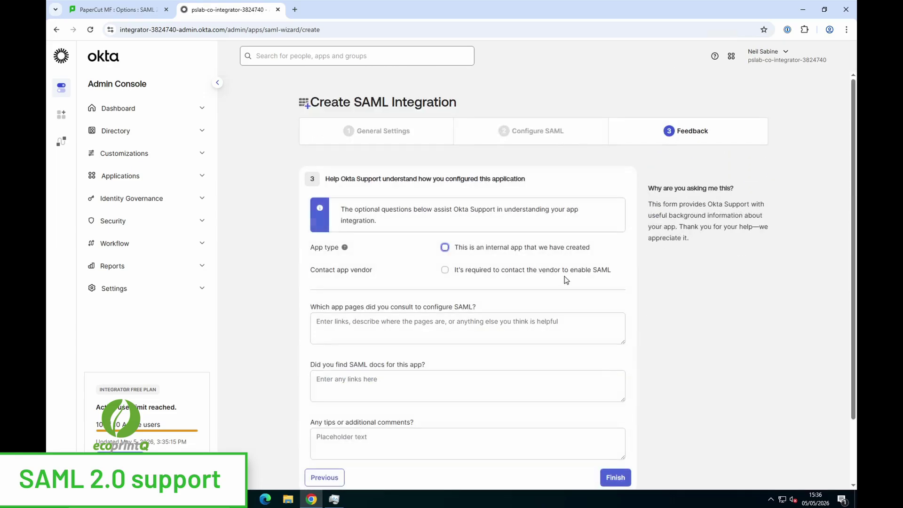
click(615, 477)
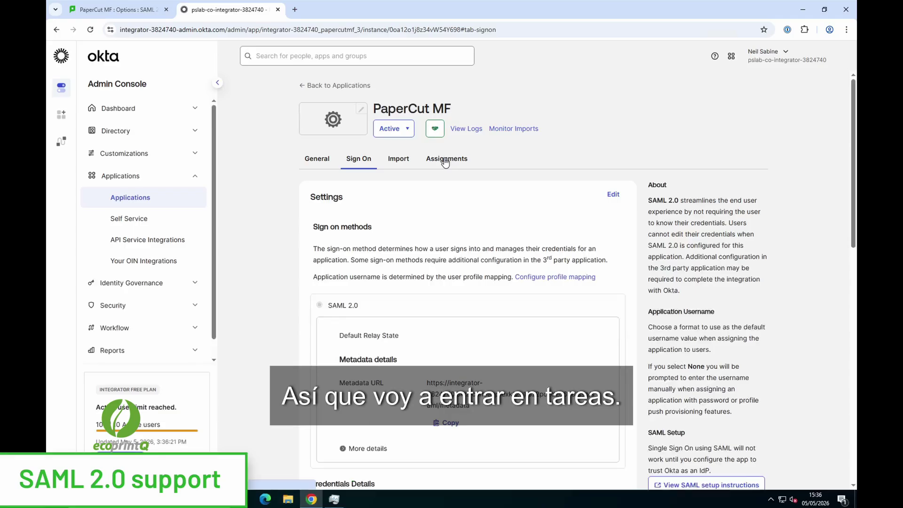
Assign the PaperCut MF application to the Everyone group
click(444, 159)
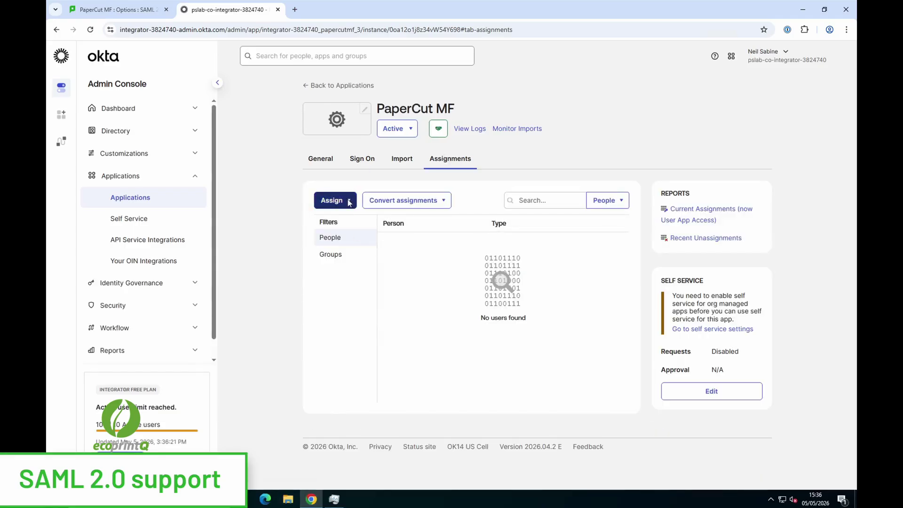
click(348, 201)
click(362, 235)
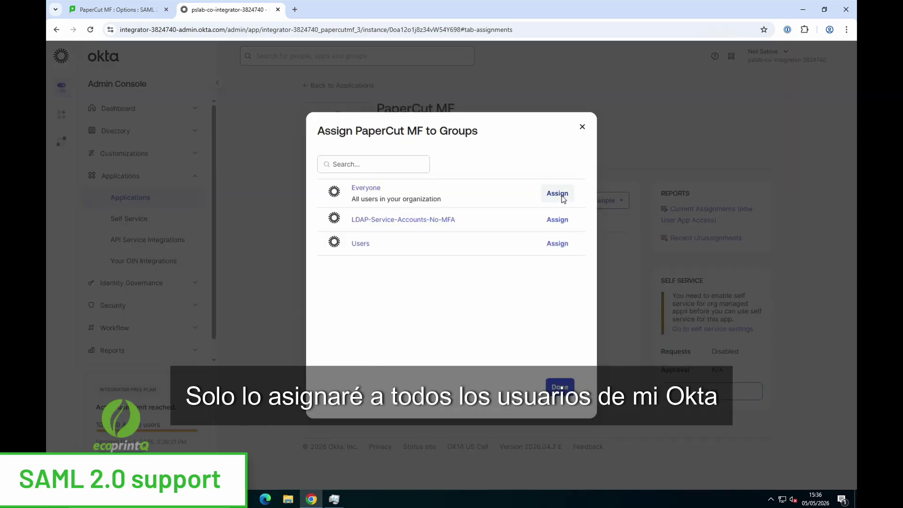
click(561, 198)
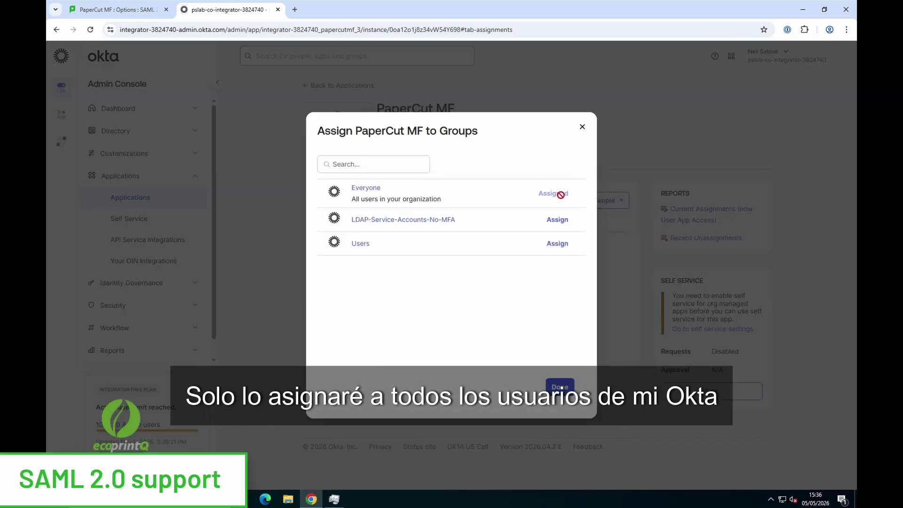
click(560, 386)
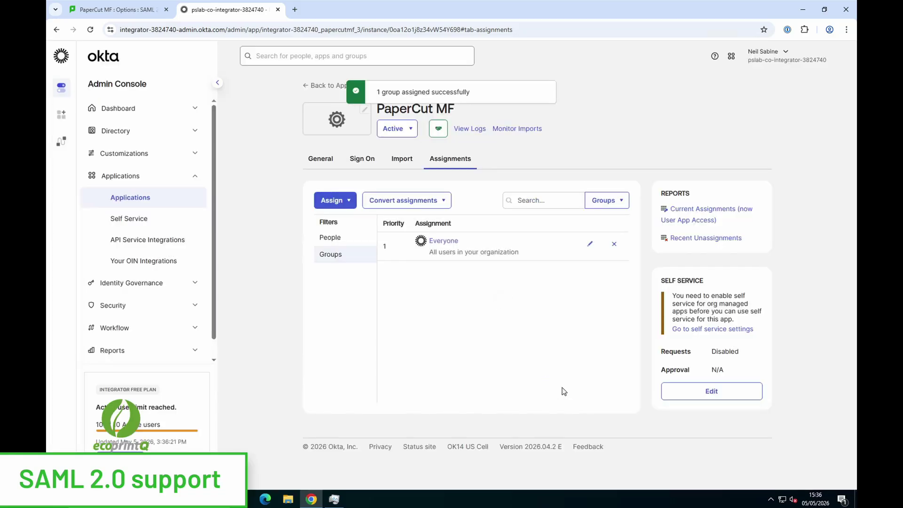
Open the SAML setup instructions from the PaperCut MF application's sign-on settings
click(362, 159)
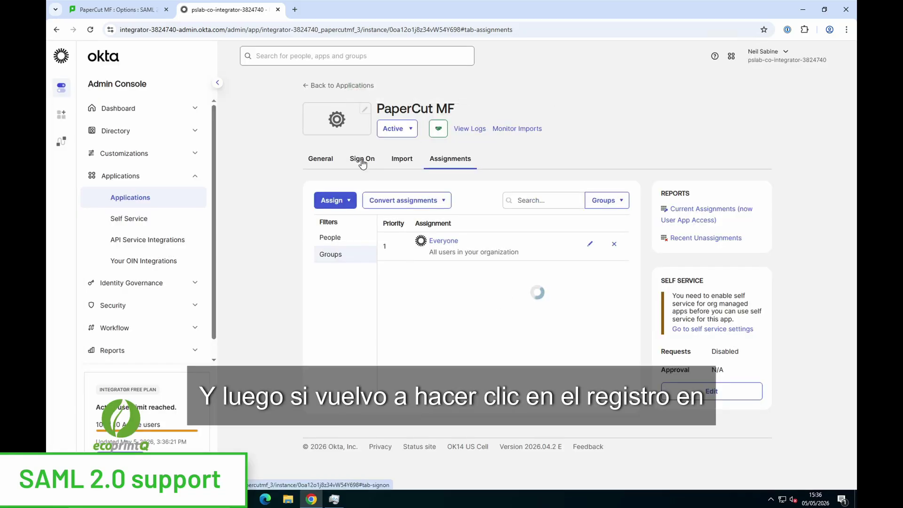
click(362, 160)
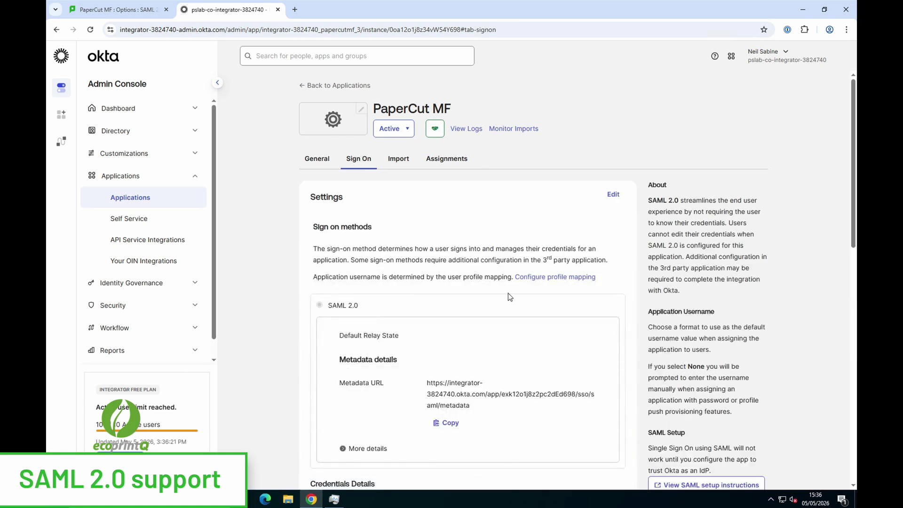
scroll(508, 292, down, 3)
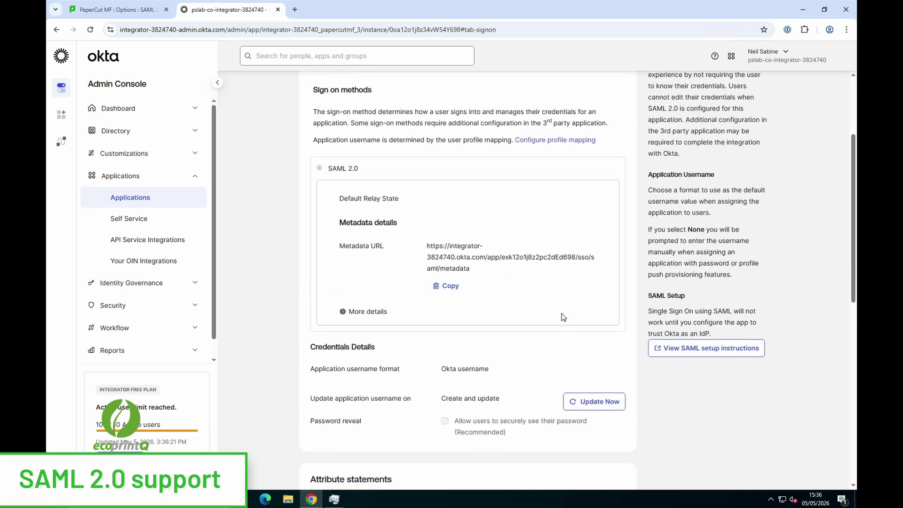
click(730, 354)
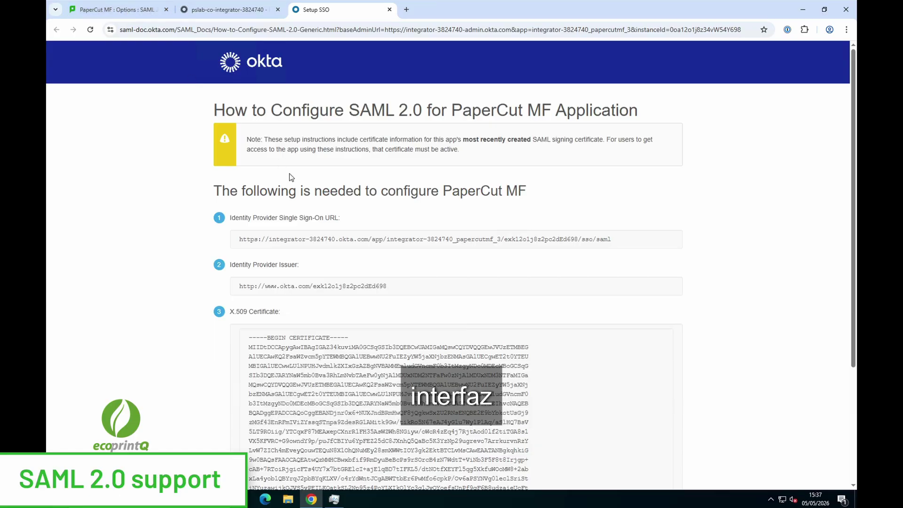
Copy the Identity Provider Single Sign-On URL from the Okta instructions into the SSO URL field in PaperCut MF
drag(620, 245, 234, 239)
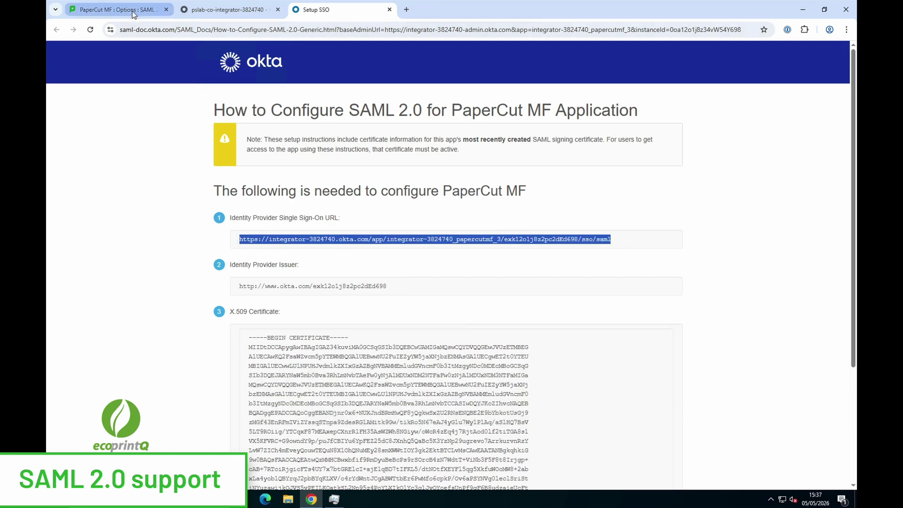
click(112, 9)
scroll(447, 291, down, 1)
click(418, 318)
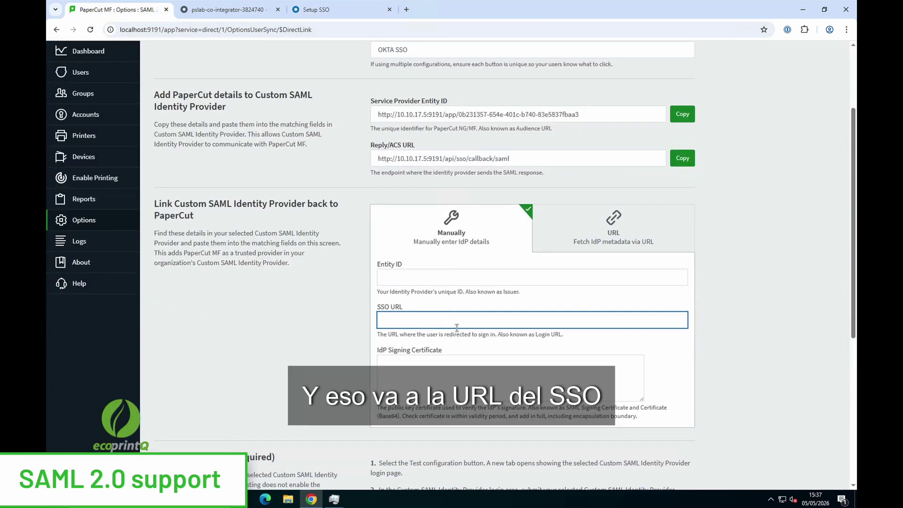
key(ctrl+v)
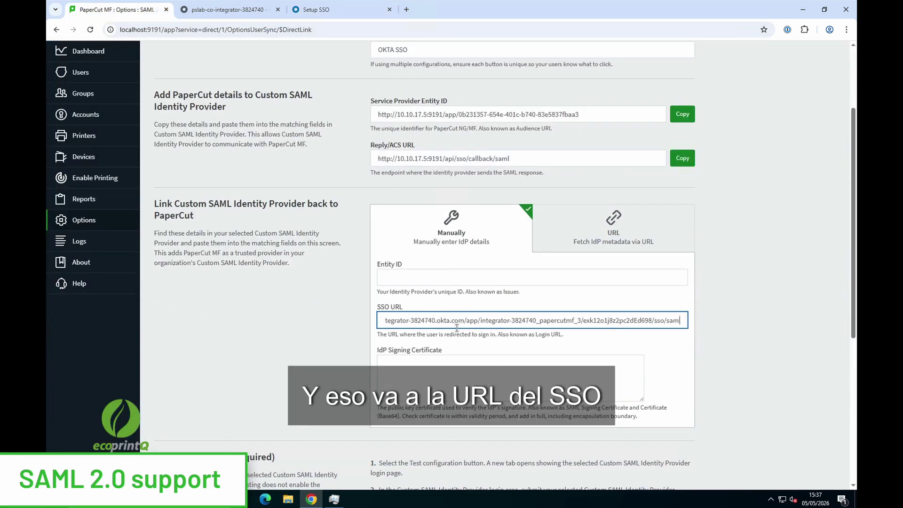
Copy the Identity Provider Issuer from the Okta instructions into the Entity ID field in PaperCut MF
click(427, 279)
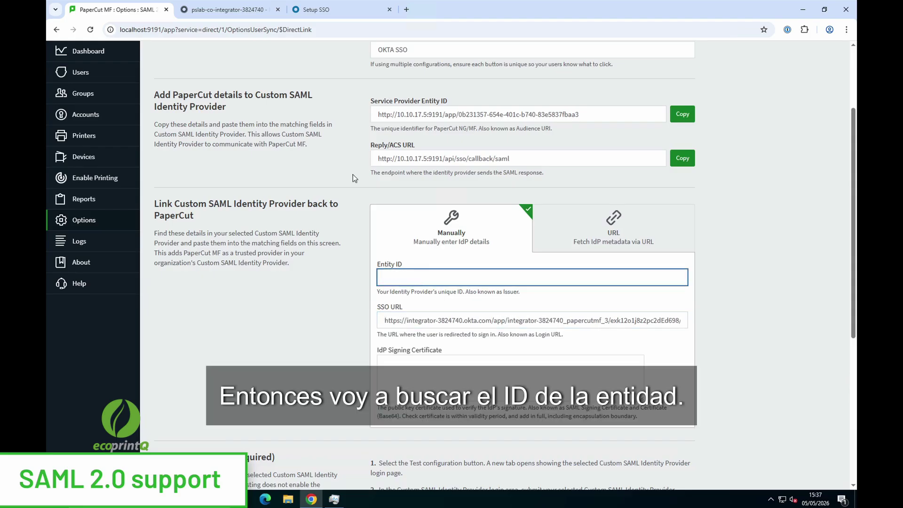
key(ctrl+shift+Tab)
drag(395, 286, 241, 284)
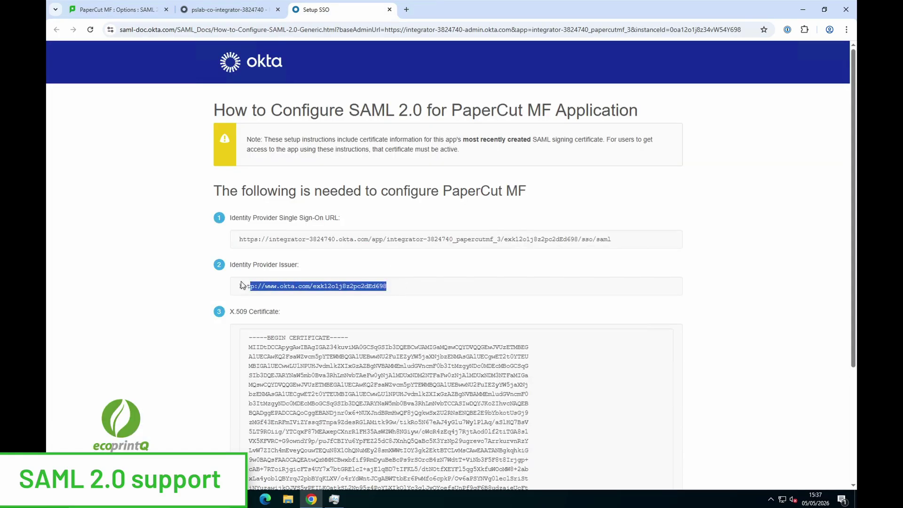
key(ctrl+c)
key(ctrl+Tab)
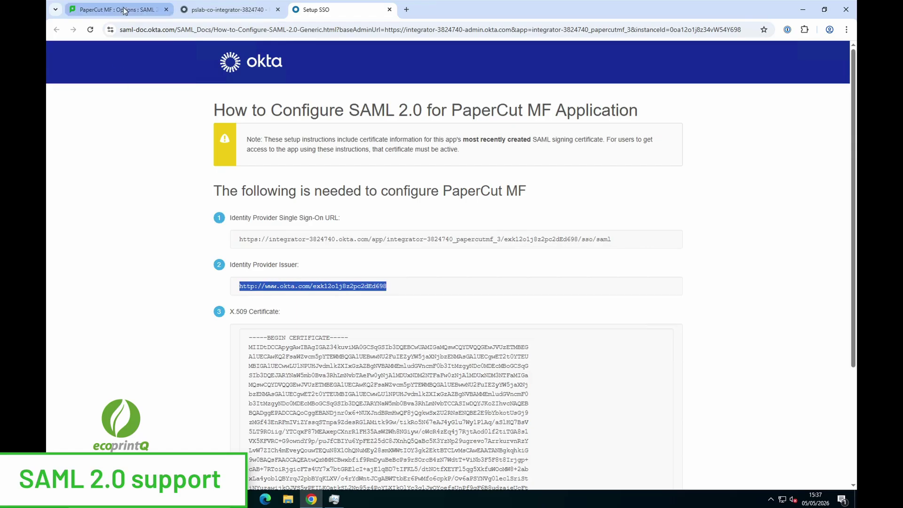
key(ctrl+v)
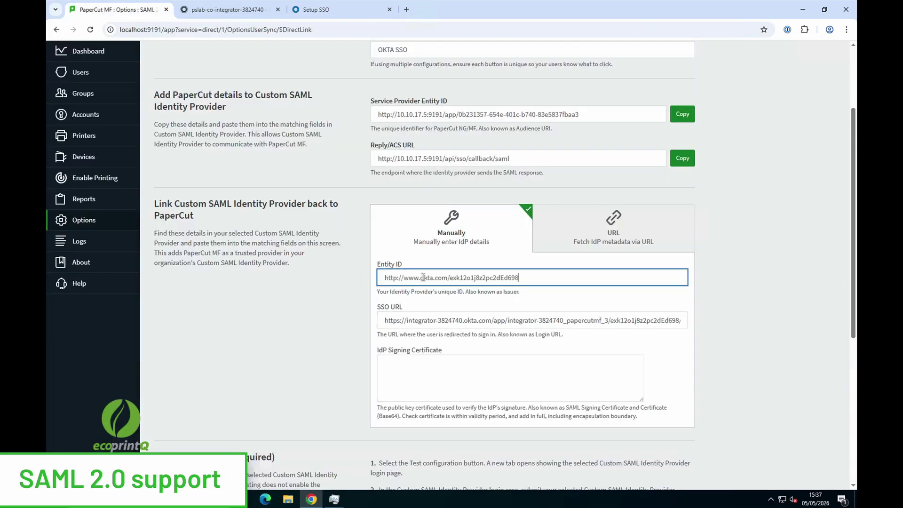
Copy the full X.509 certificate, including its BEGIN and END lines, from the Okta instructions into PaperCut MF's IdP Signing Certificate field
click(401, 359)
click(310, 10)
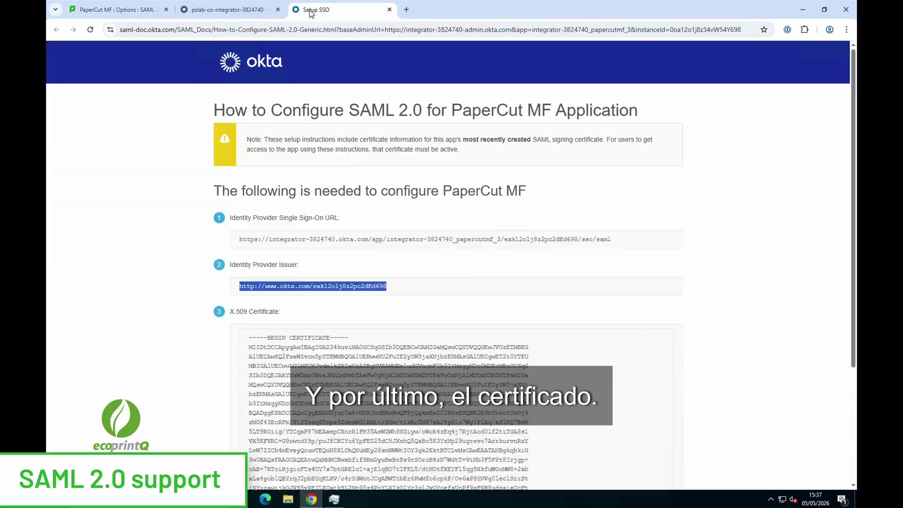
scroll(277, 306, down, 2)
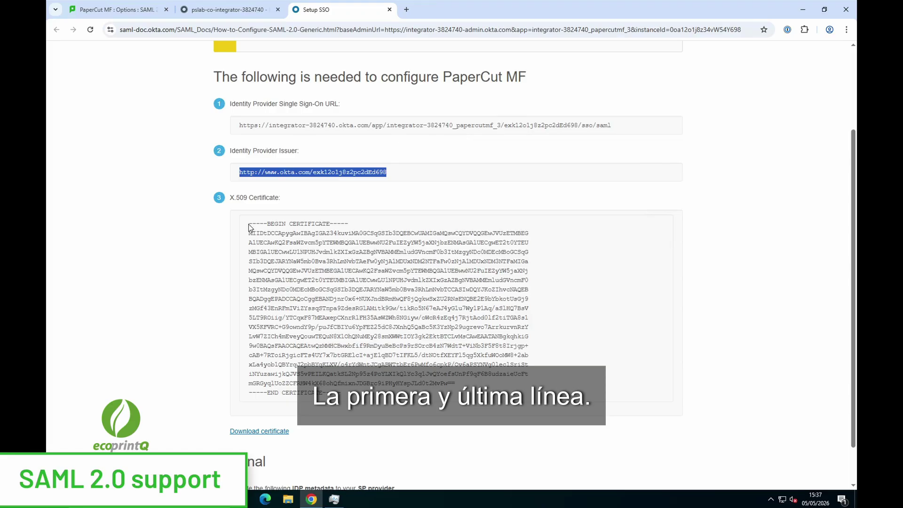
drag(248, 223, 436, 402)
key(ctrl+c)
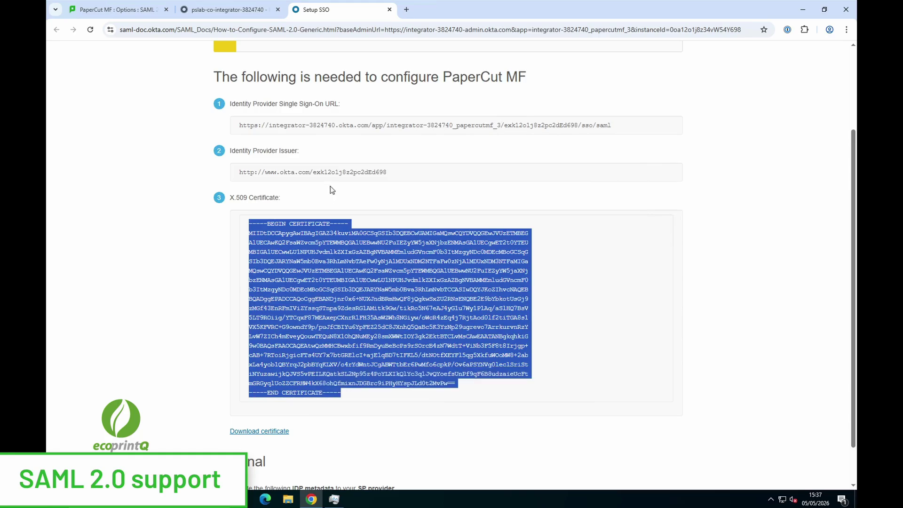
click(137, 8)
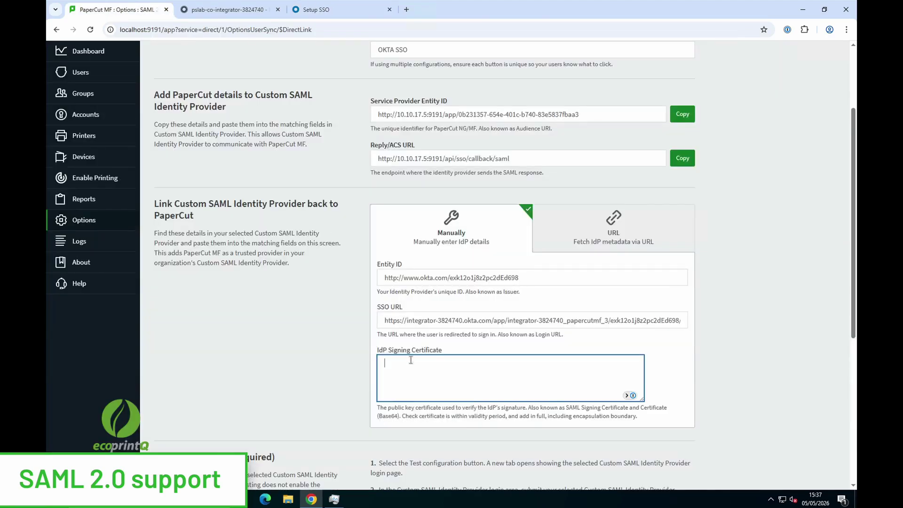
key(ctrl+v)
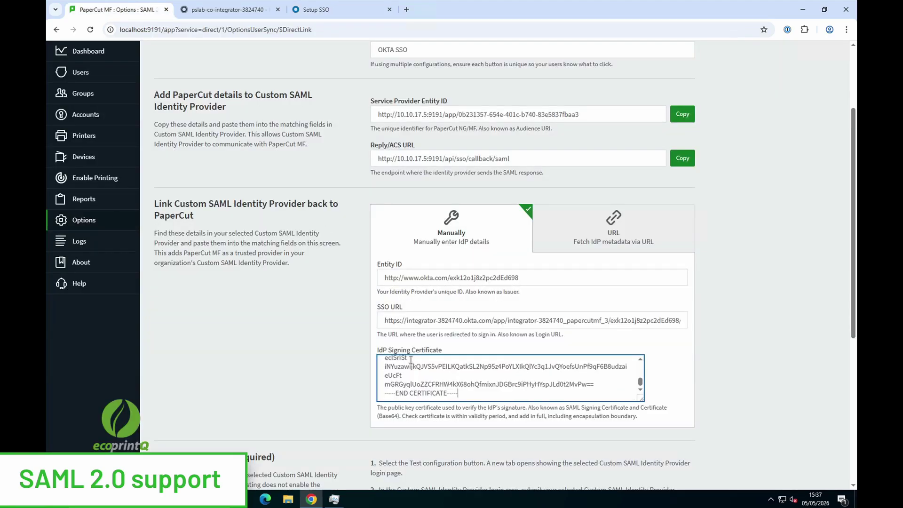
Switch the identity provider link to fetching metadata via URL and copy Okta's Metadata URL into the IdP Metadata URL field
scroll(484, 347, down, 2)
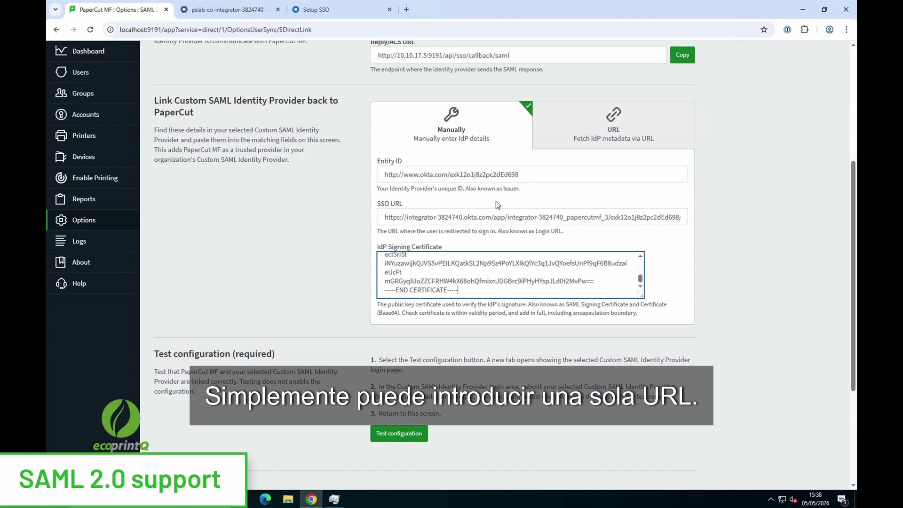
click(611, 128)
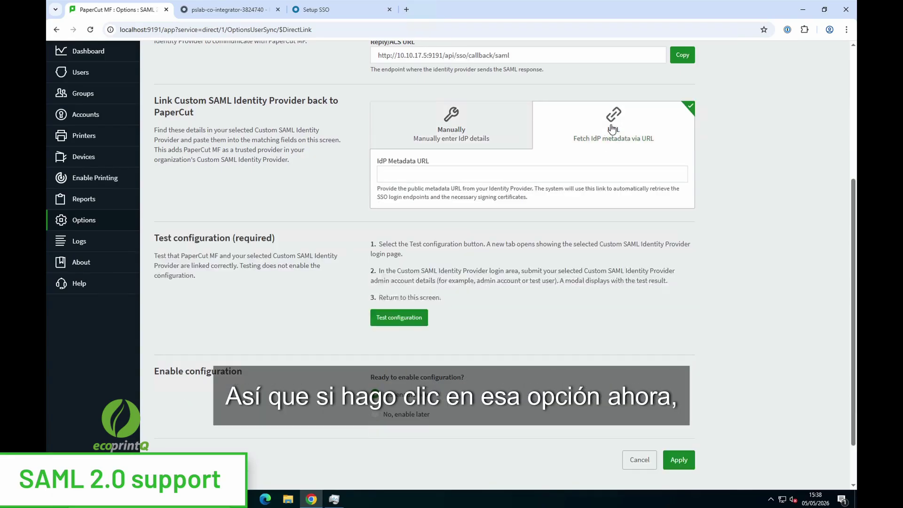
click(396, 171)
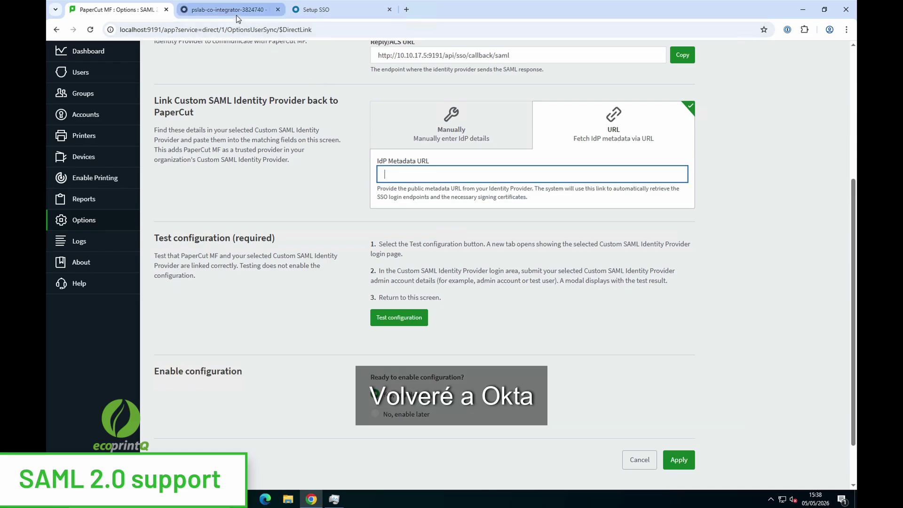
click(236, 14)
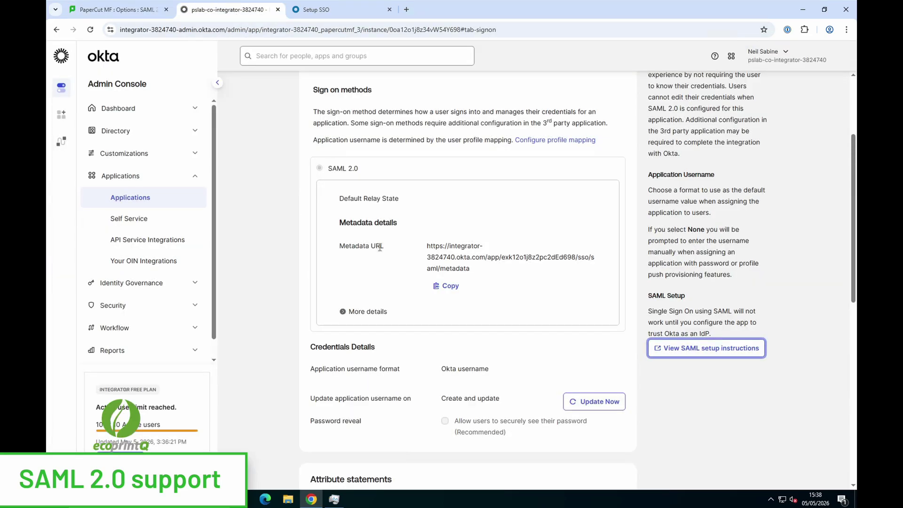
scroll(340, 228, up, 2)
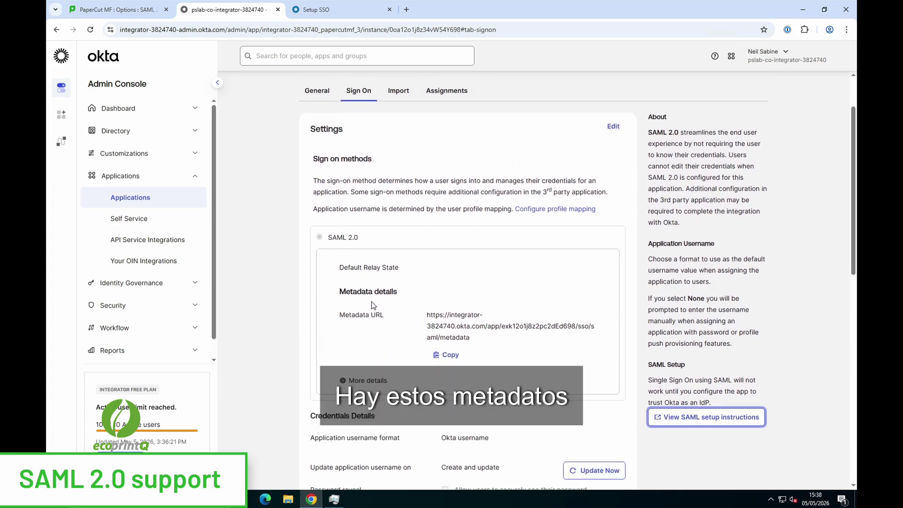
click(448, 356)
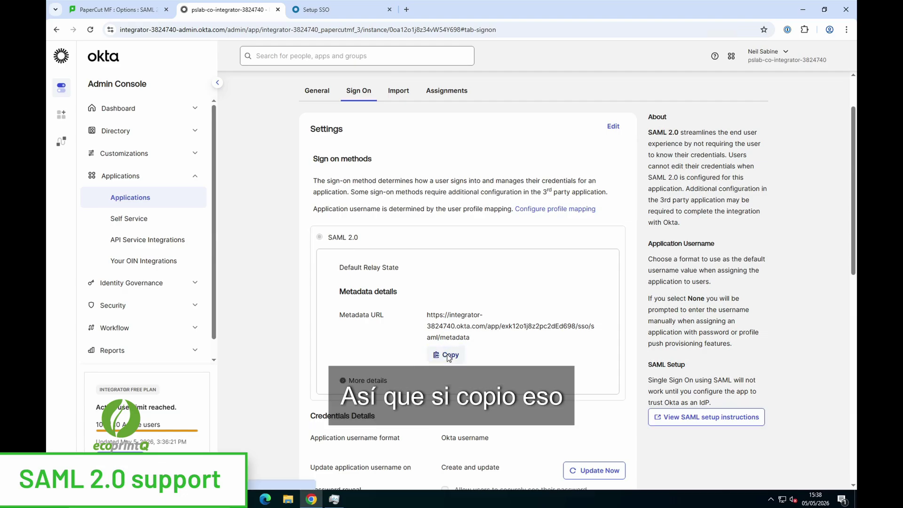
click(127, 13)
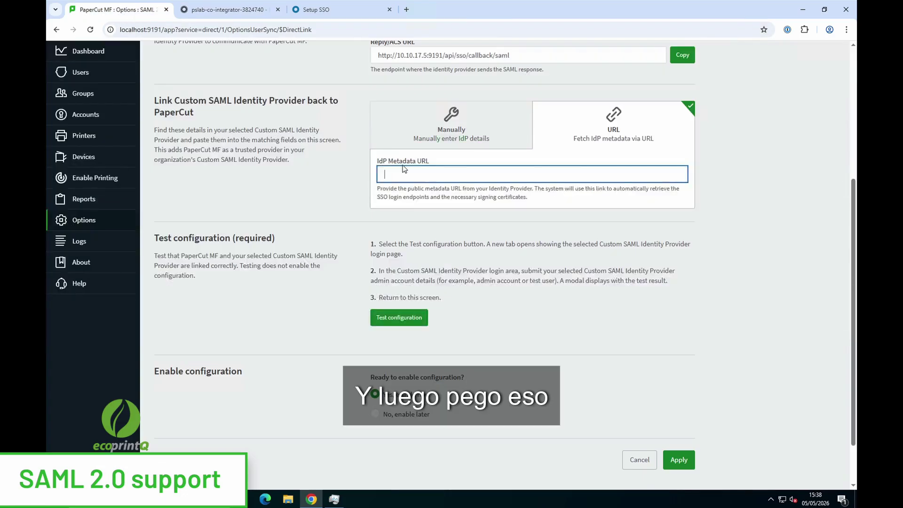
key(ctrl+v)
click(332, 197)
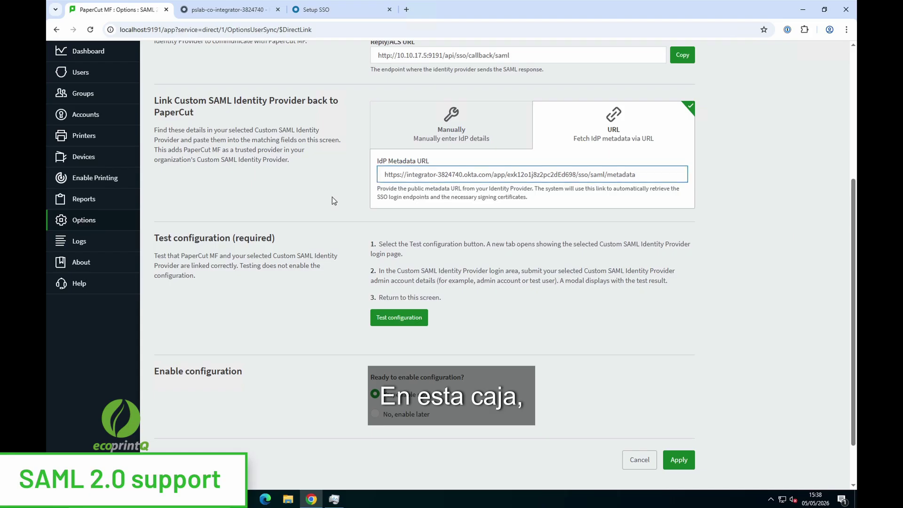
Test the SAML configuration, return to the SSO settings, and apply them with "Yes, enable now" selected
scroll(332, 197, down, 1)
scroll(332, 196, down, 2)
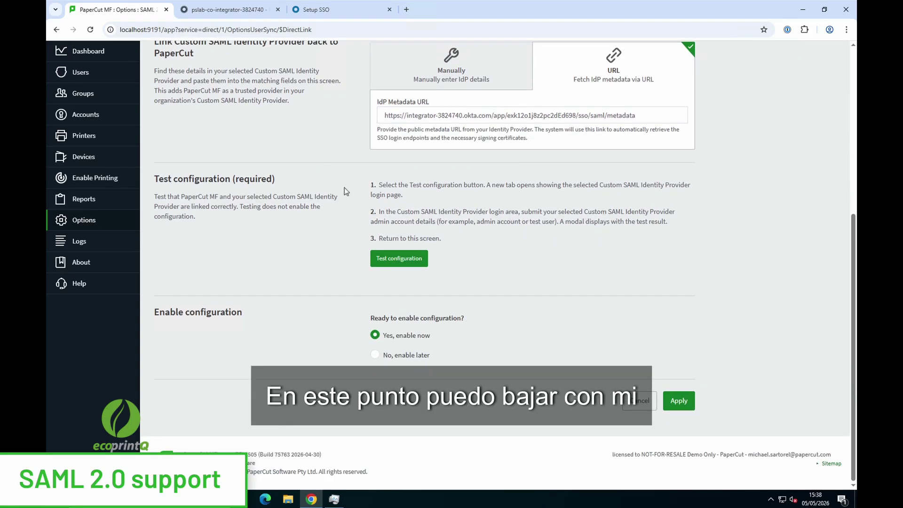
click(396, 264)
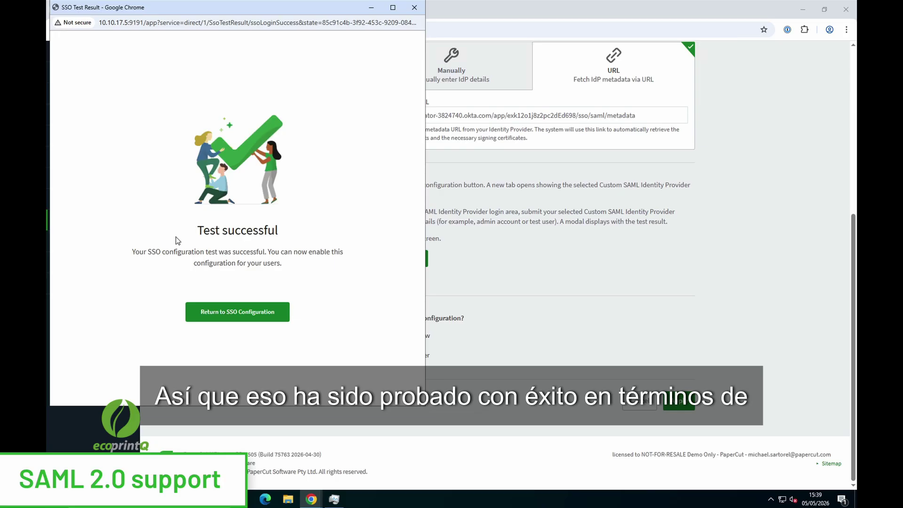
click(250, 316)
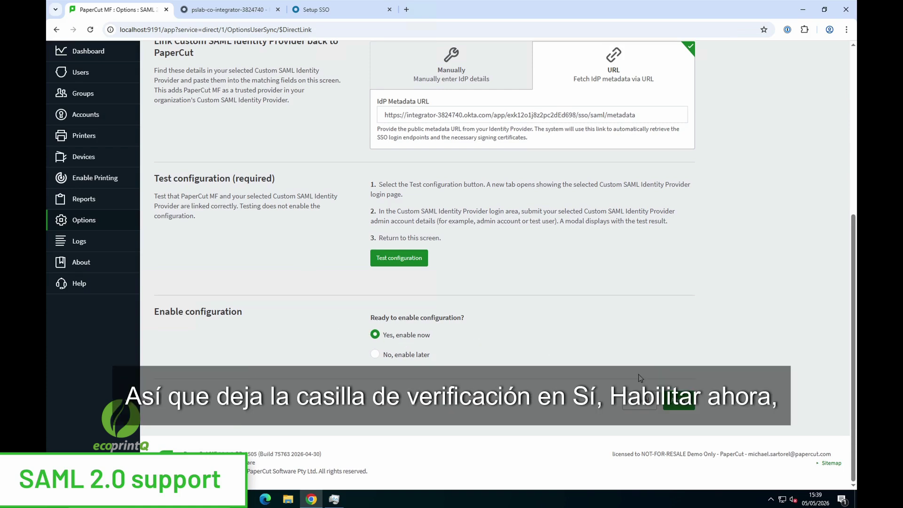
click(685, 403)
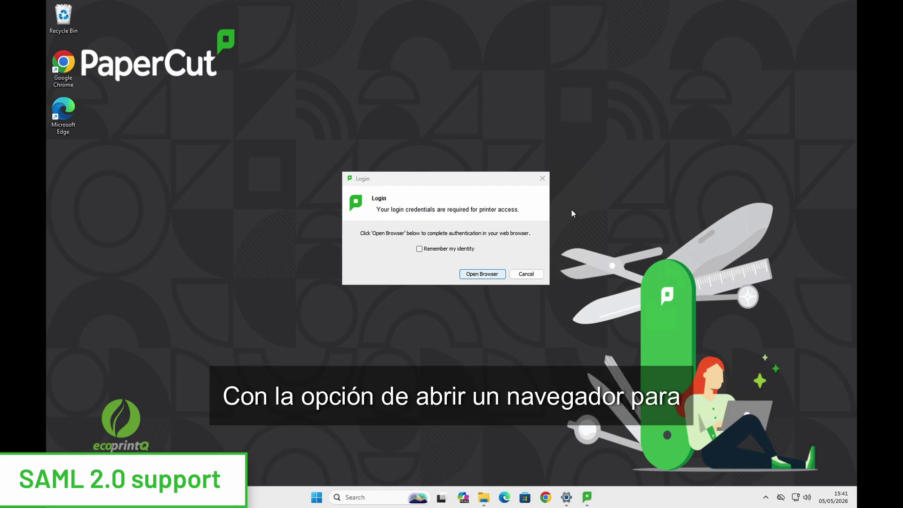
Open the browser sign-in from the PaperCut user client's login prompt and choose OKTA SSO
click(498, 276)
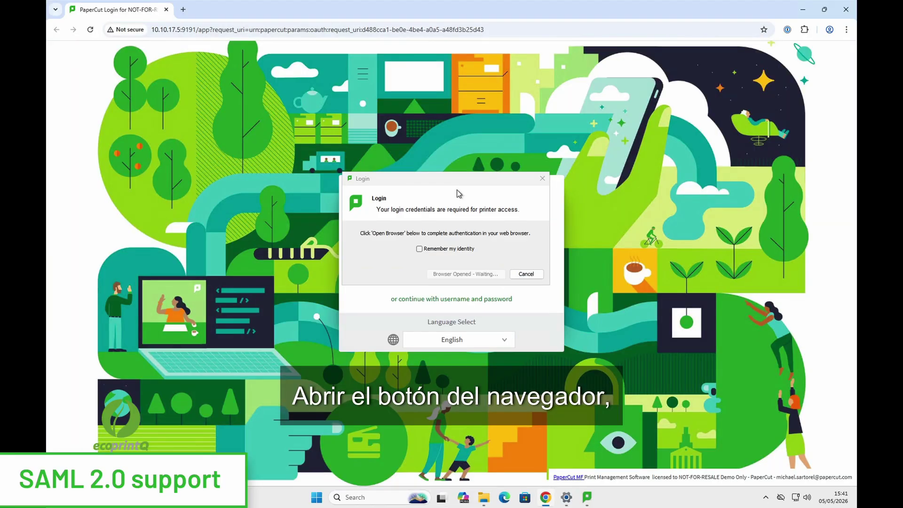
drag(459, 184, 699, 114)
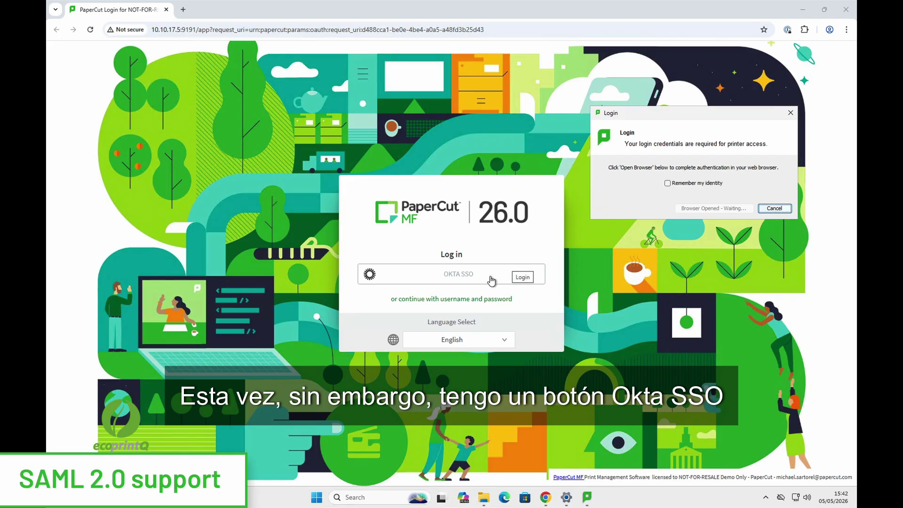
click(459, 279)
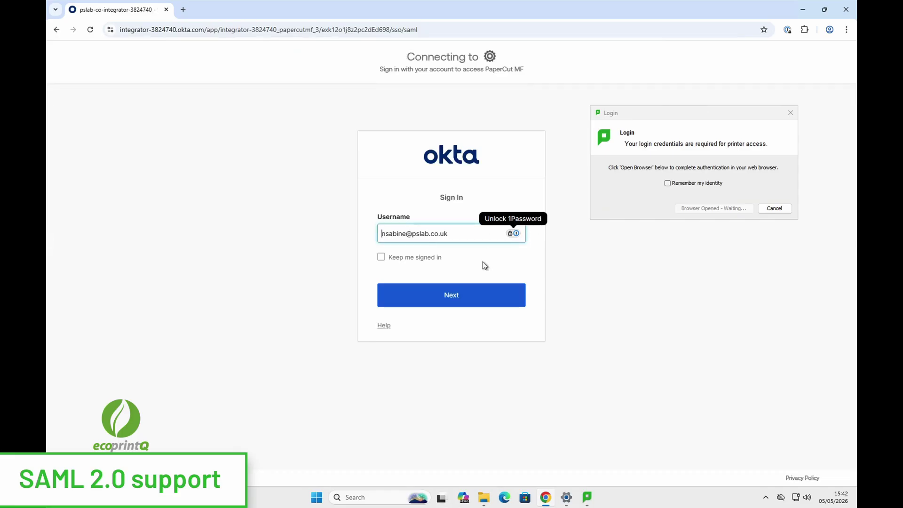
Complete the Okta sign-in with the prefilled username and the account password filled from the password manager
click(451, 297)
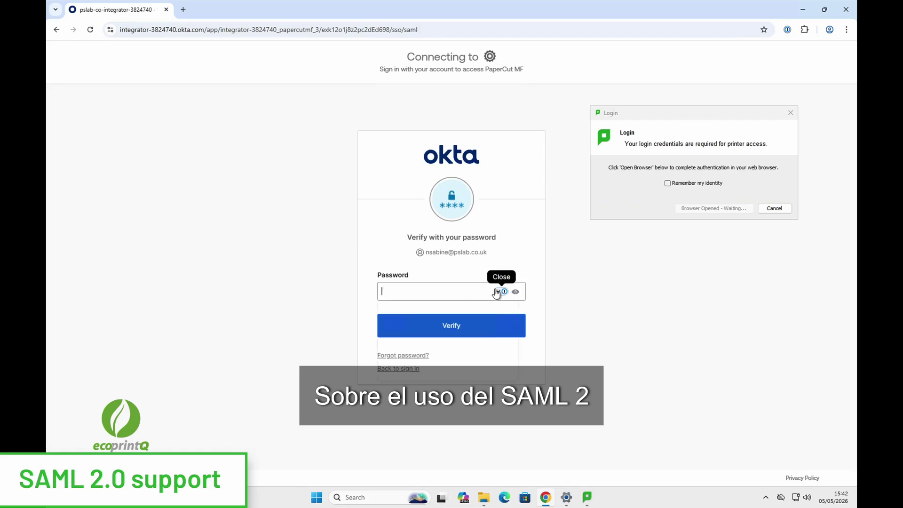
click(496, 292)
click(451, 312)
click(449, 326)
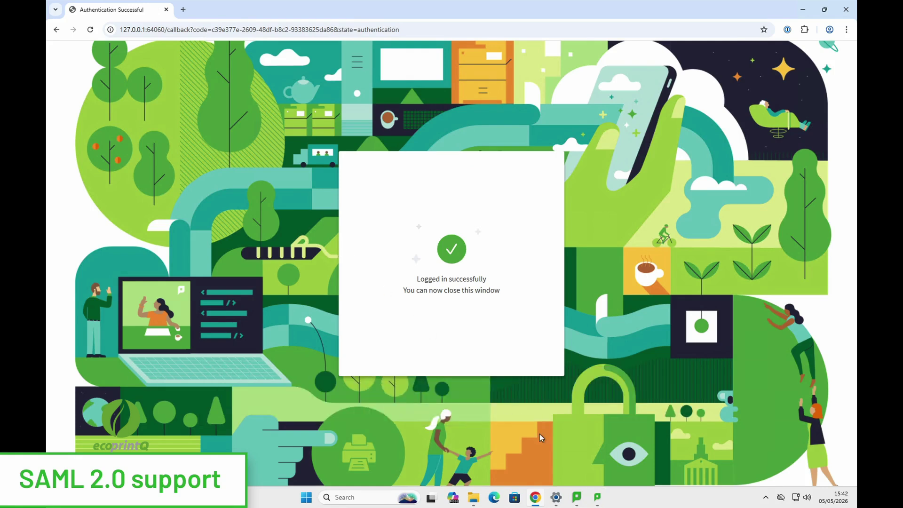
Bring up the user client's balance window and open the account details from it
click(597, 499)
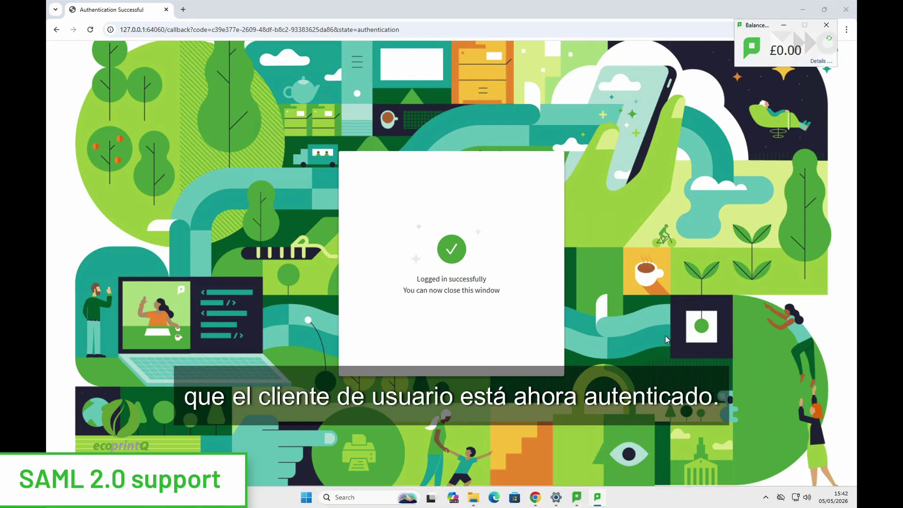
click(818, 63)
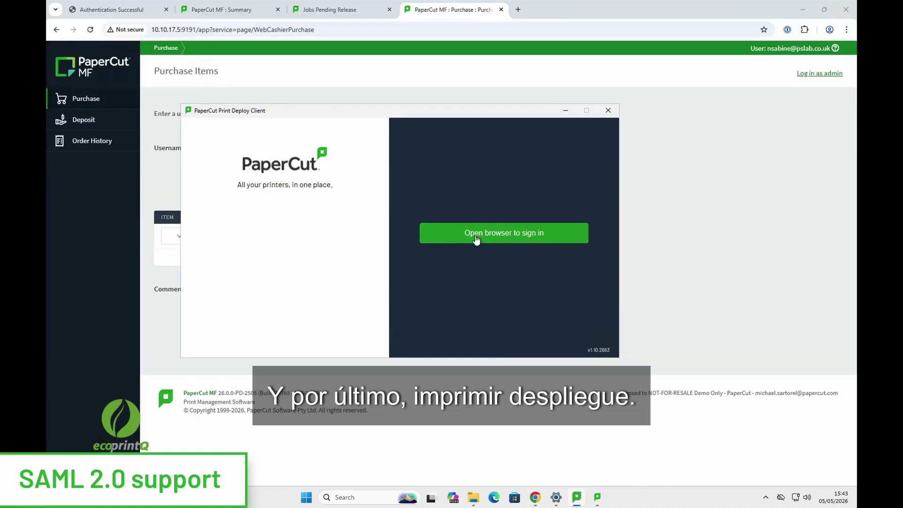
Start the browser sign-in from the PaperCut Print Deploy Client
click(474, 234)
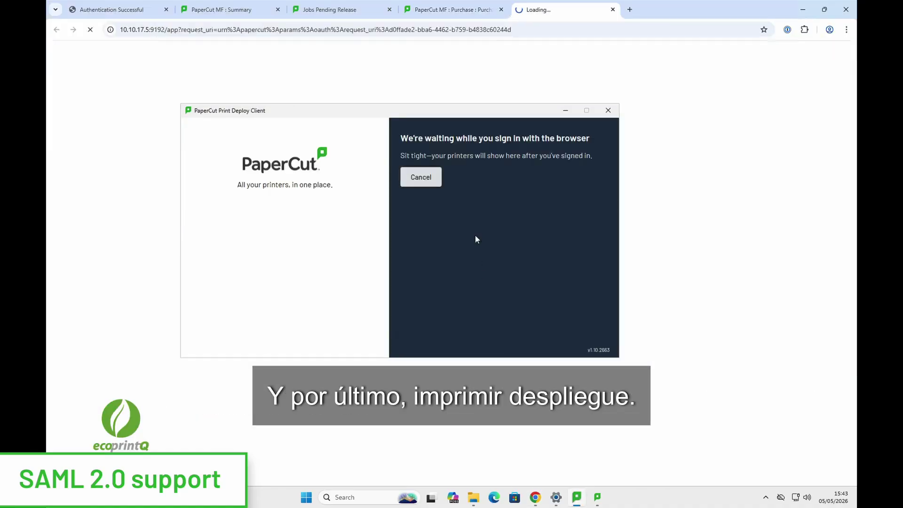